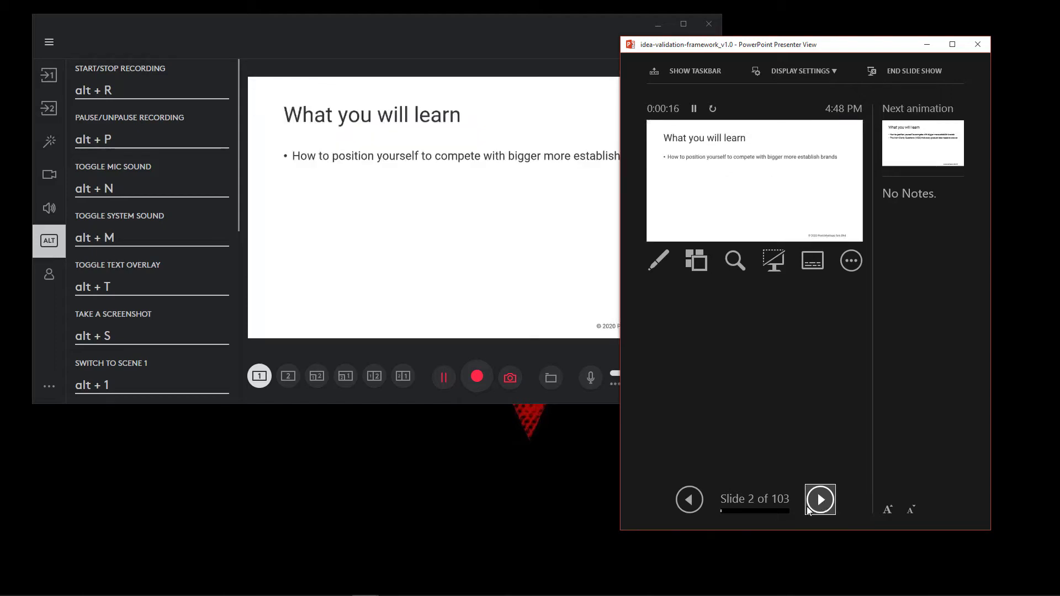
Reveal the next bullets on slide 2, then step back to the IDEA VALIDATION FRAMEWORK title slide
{"action": "left_click", "coordinate": [807, 505]}
{"action": "left_click", "coordinate": [693, 505]}
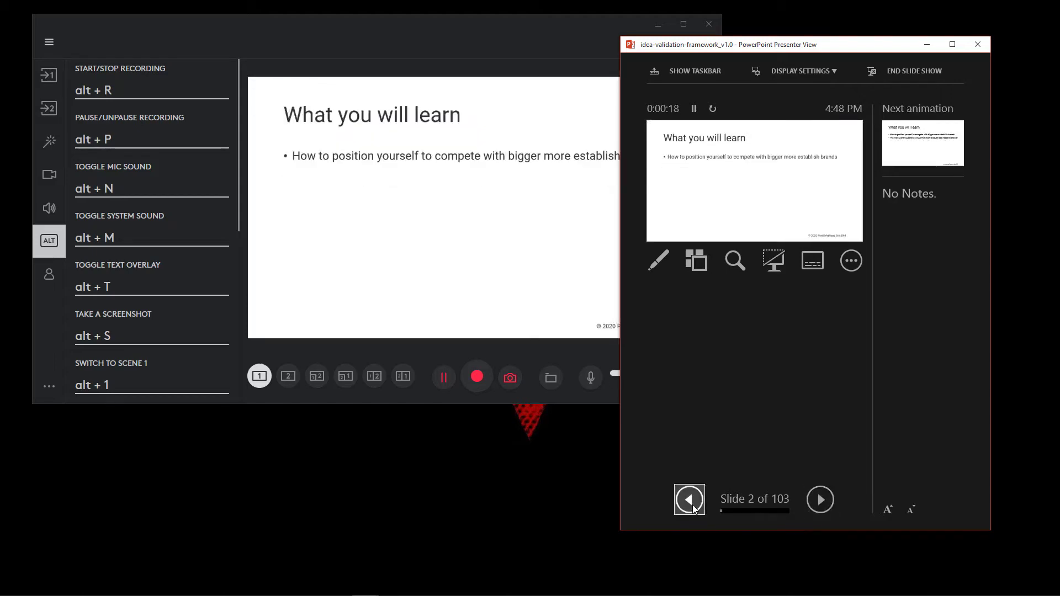
{"action": "left_click", "coordinate": [692, 504]}
{"action": "left_click", "coordinate": [693, 505]}
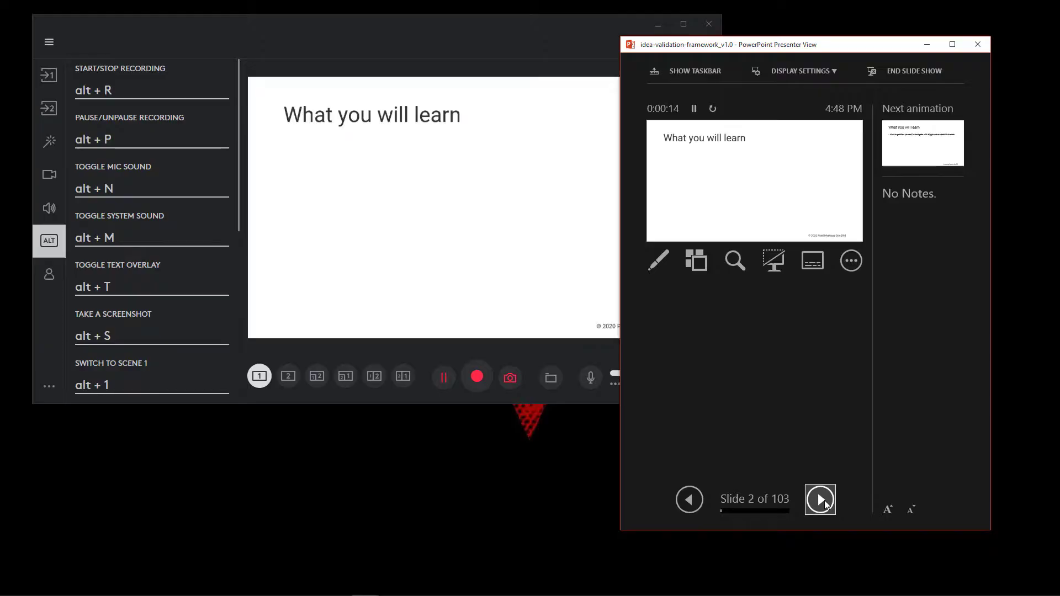
Reveal slide 2's first and MCQ bullets again, then return to the title slide
{"action": "left_click", "coordinate": [815, 505]}
{"action": "left_click", "coordinate": [807, 506]}
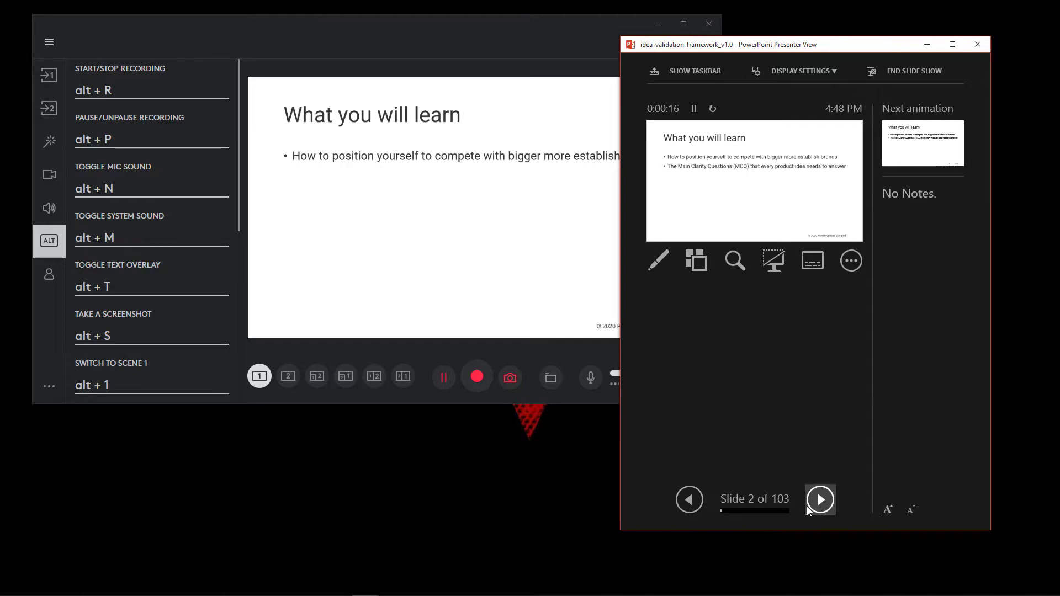
{"action": "left_click", "coordinate": [692, 505]}
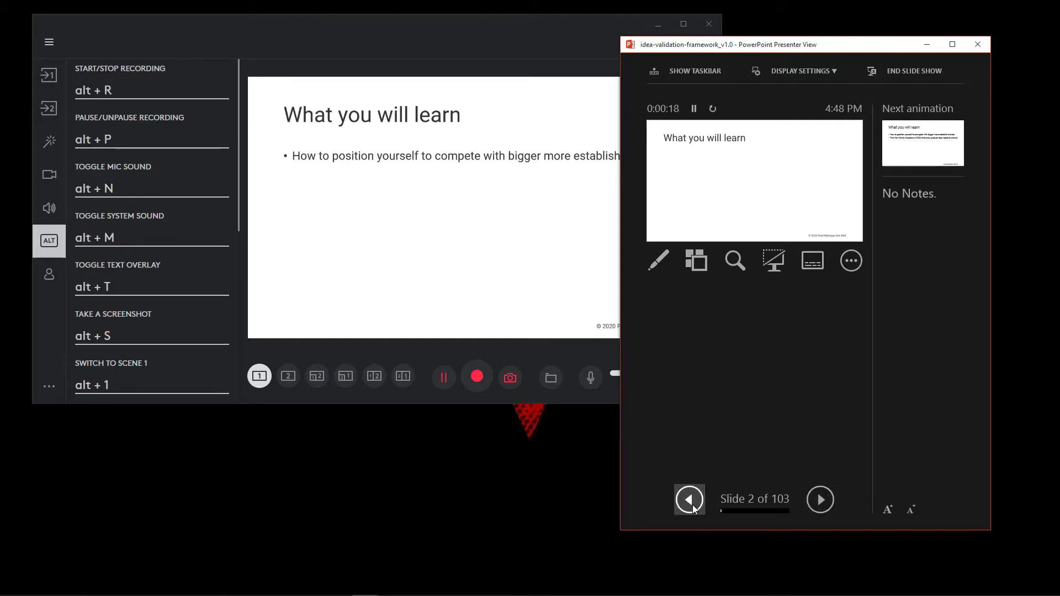
{"action": "left_click", "coordinate": [692, 504]}
{"action": "left_click", "coordinate": [692, 505]}
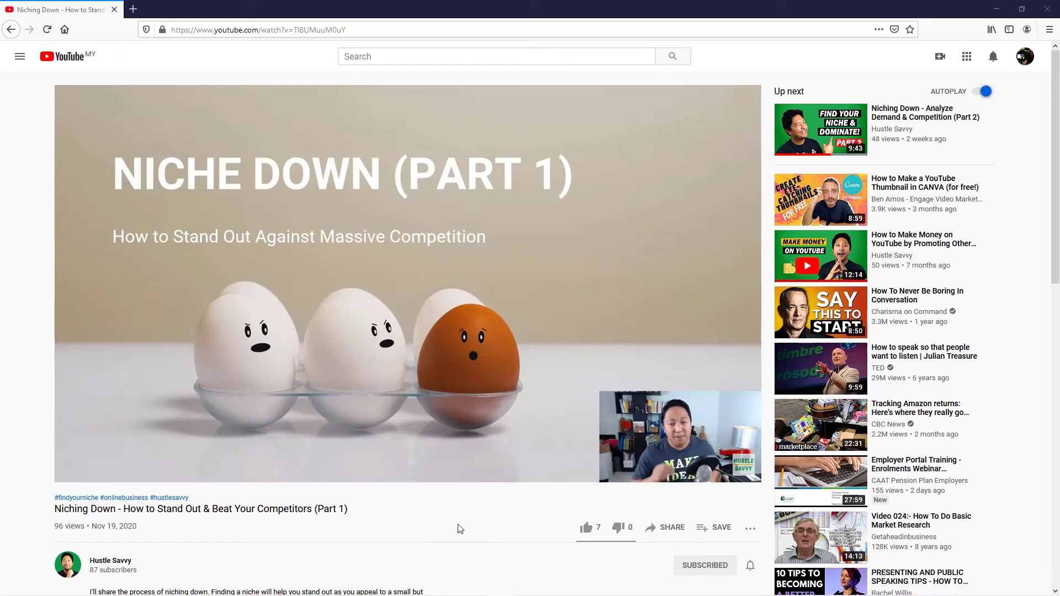
Jump the Niching Down video to 00:55, Challenges for new online businesses, from the description
{"action": "scroll", "coordinate": [459, 533], "scroll_direction": "down", "scroll_amount": 4}
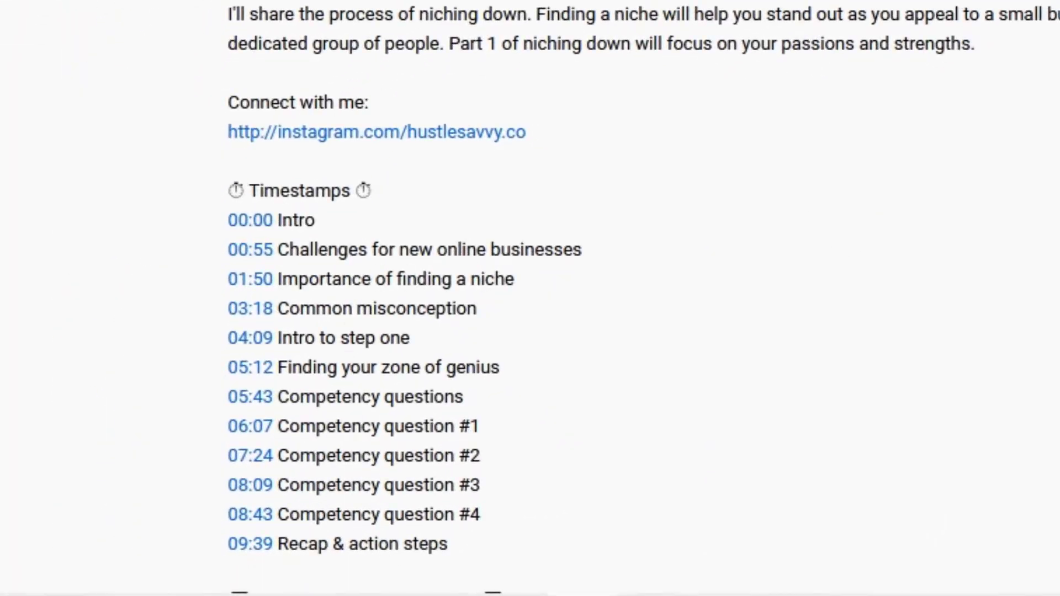
{"action": "left_click", "coordinate": [251, 249]}
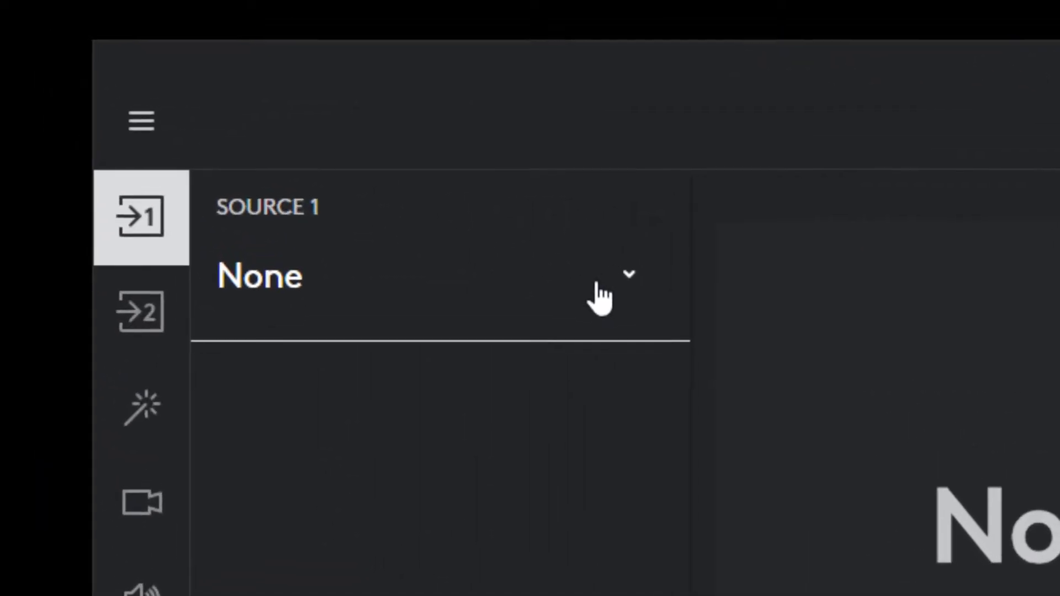
Set Source 1 to the Window Capture 'POWERPNT - idea-validation-framework_v1.0 - PowerPoint'
{"action": "left_click", "coordinate": [628, 299]}
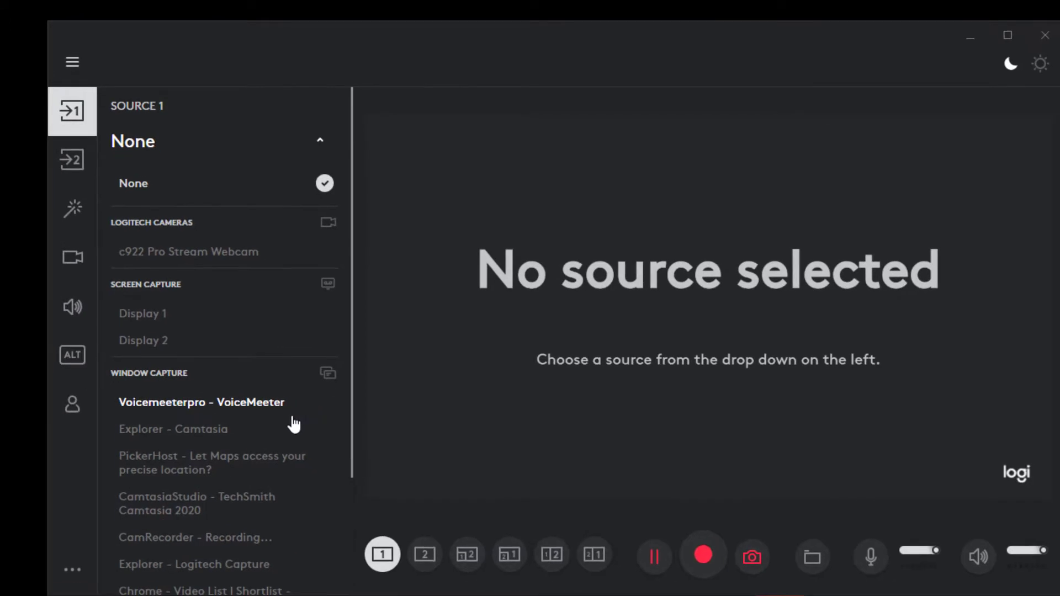
{"action": "scroll", "coordinate": [296, 433], "scroll_direction": "down", "scroll_amount": 1}
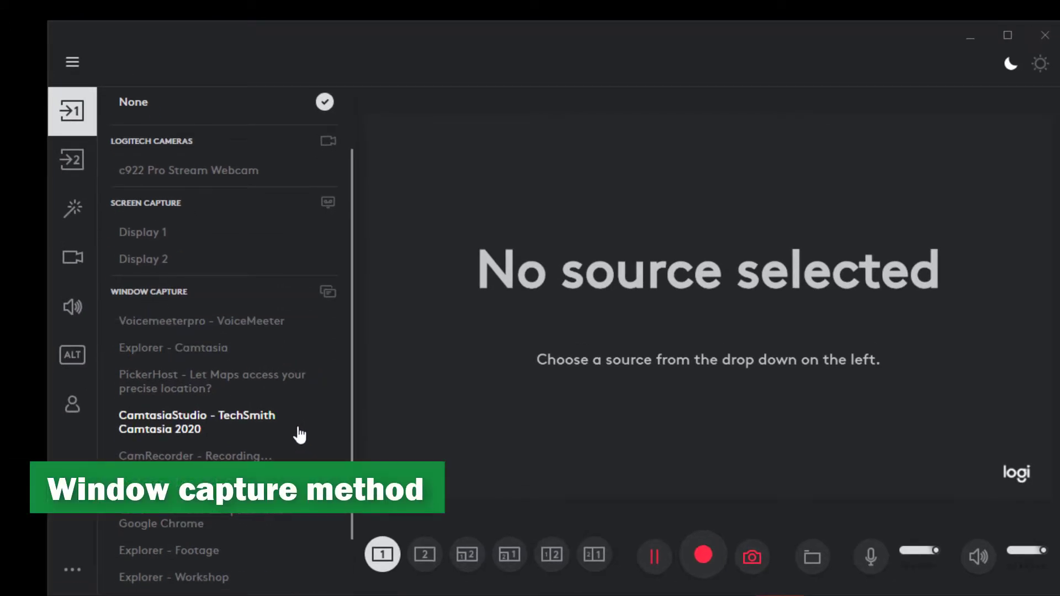
{"action": "scroll", "coordinate": [298, 436], "scroll_direction": "down", "scroll_amount": 1}
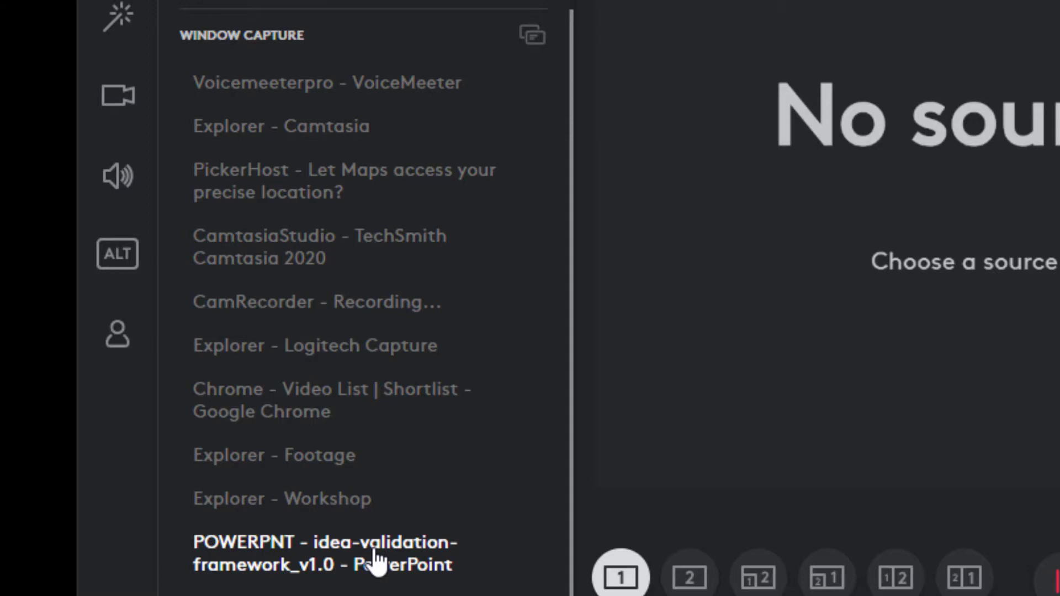
{"action": "left_click", "coordinate": [376, 558]}
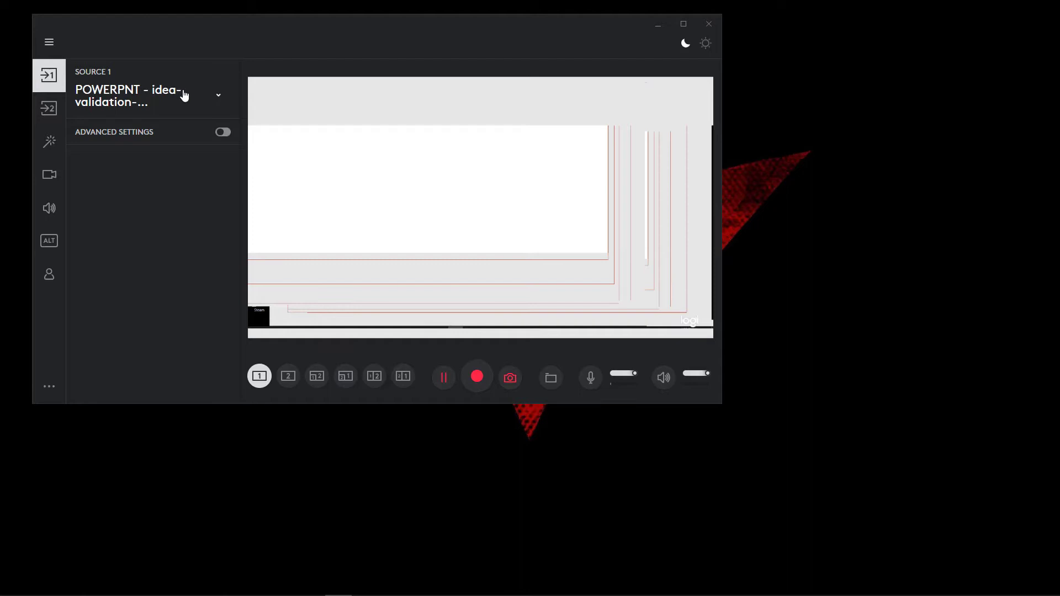
Reopen the Source 1 capture source list from its dropdown chevron
{"action": "left_click", "coordinate": [215, 98]}
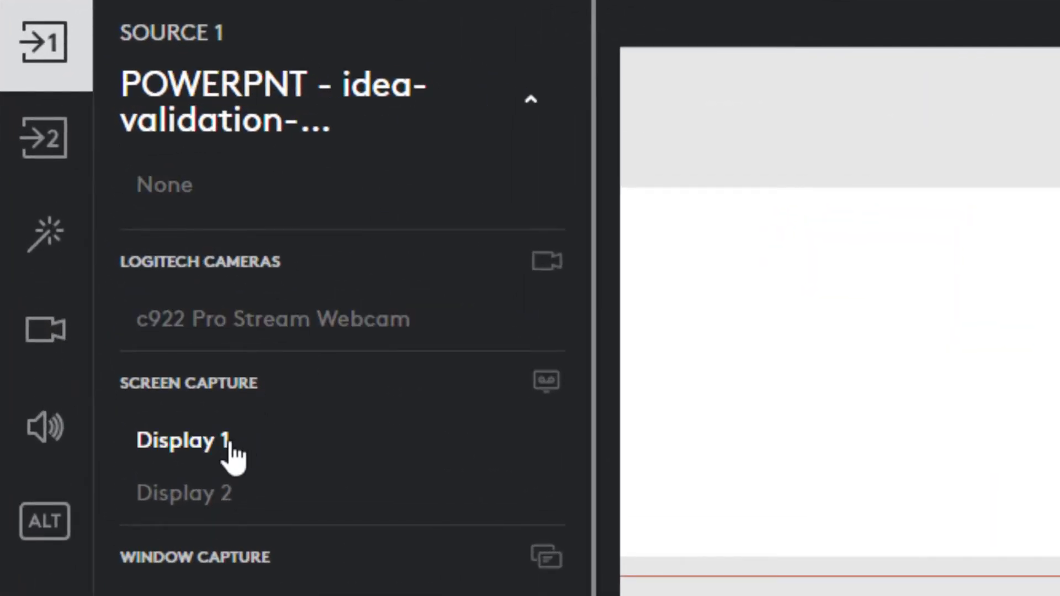
Capture Display 1 in Source 1, re-maximize PowerPoint on it, and restore the Capture window
{"action": "left_click", "coordinate": [234, 459]}
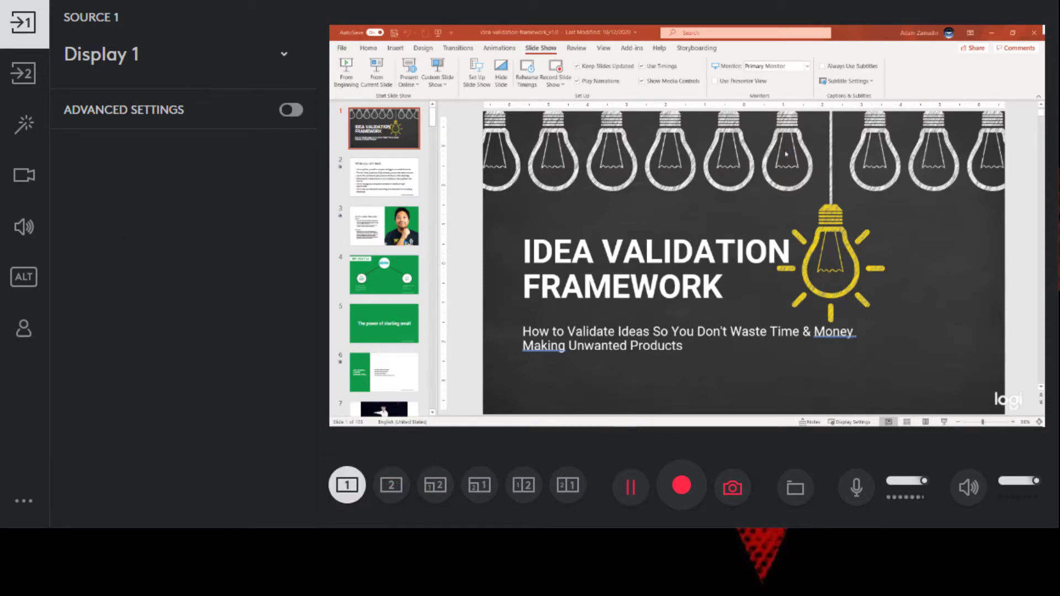
{"action": "double_click", "coordinate": [906, 32]}
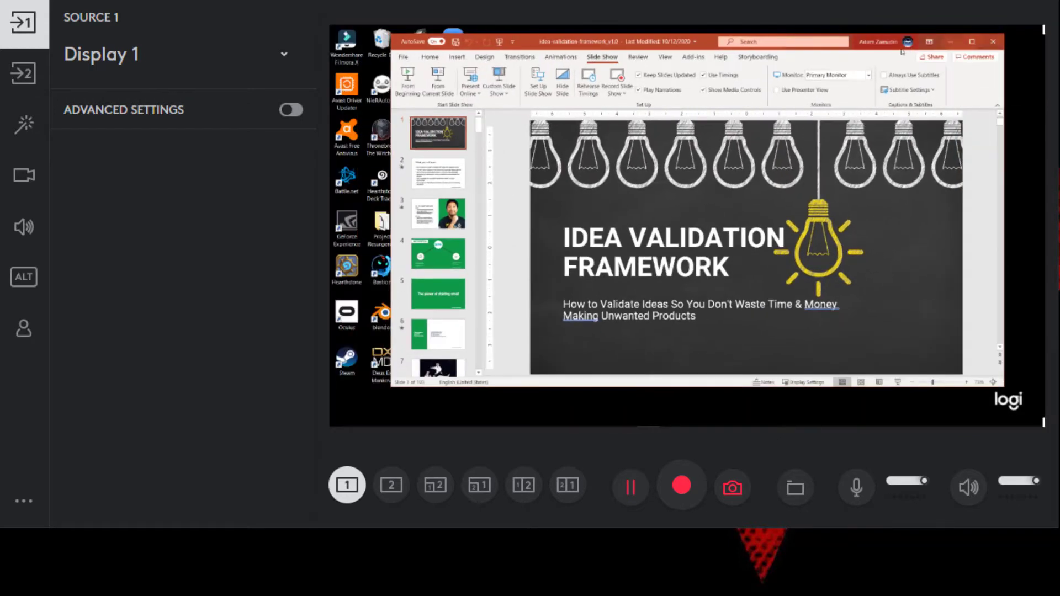
{"action": "left_click", "coordinate": [857, 44]}
{"action": "left_click", "coordinate": [856, 47]}
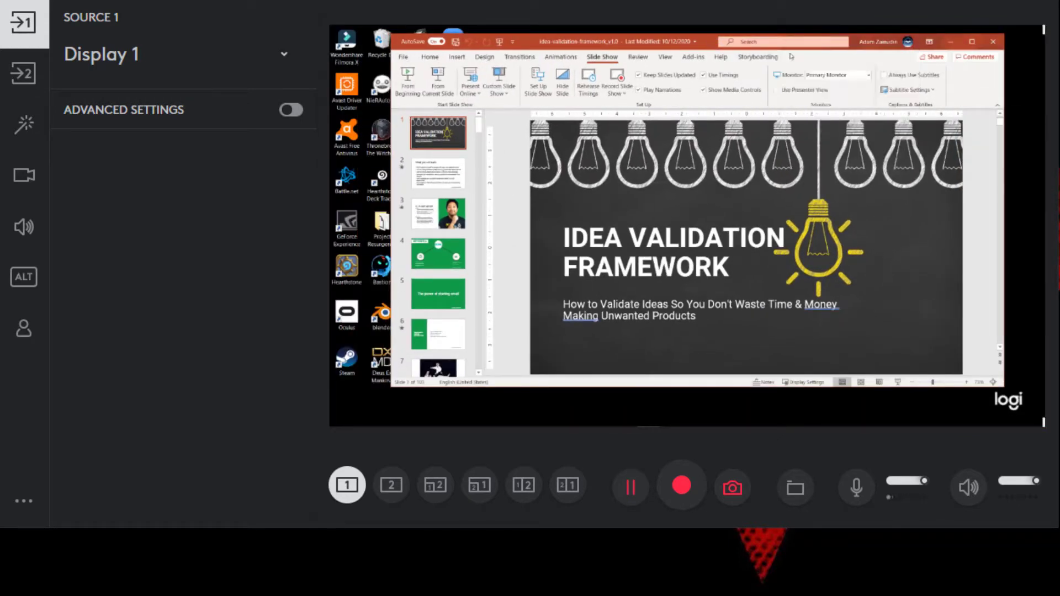
{"action": "double_click", "coordinate": [869, 62]}
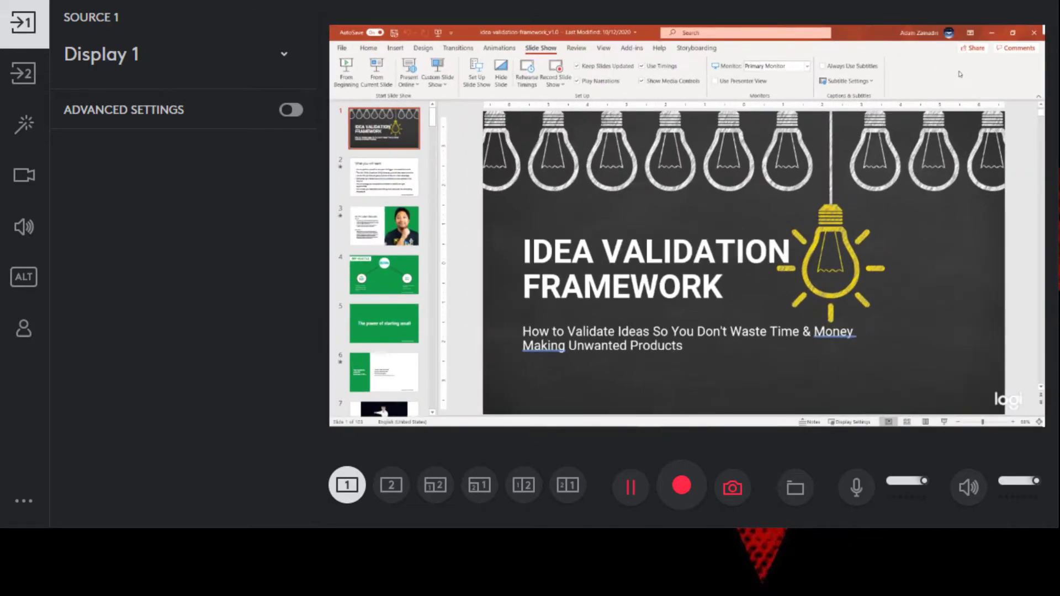
{"action": "key", "text": "super+Down"}
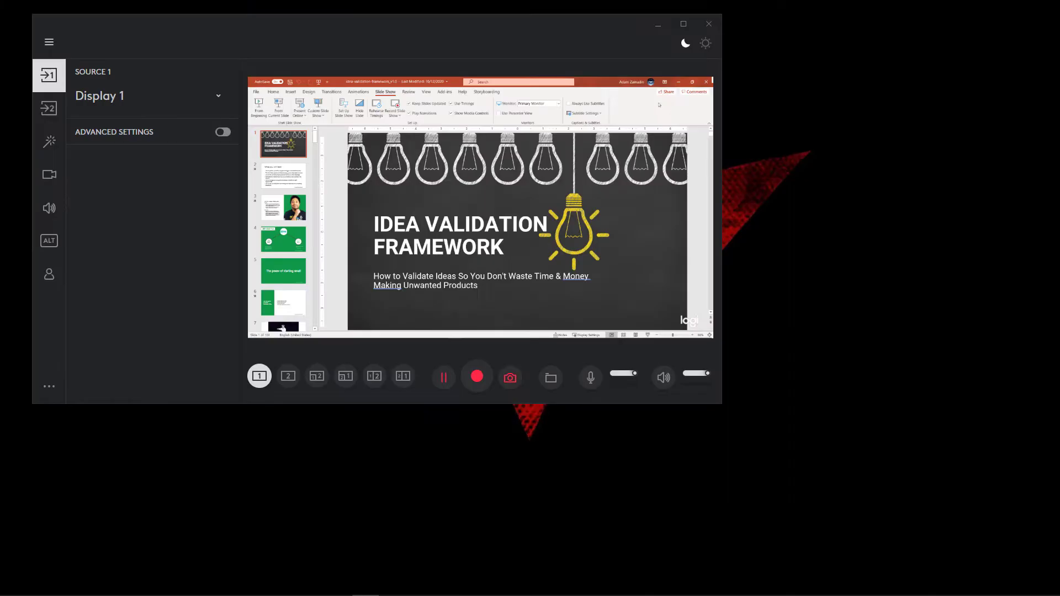
Minimize PowerPoint, test the capture by moving the Project Resurgence folder window, then close it
{"action": "left_click", "coordinate": [678, 81]}
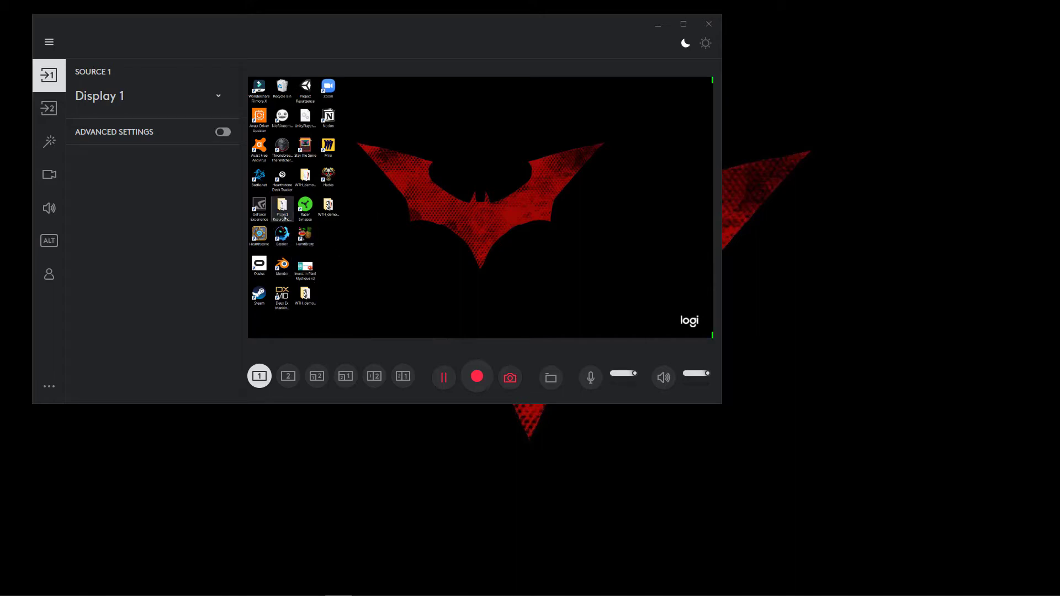
{"action": "left_click", "coordinate": [285, 216]}
{"action": "double_click", "coordinate": [283, 210]}
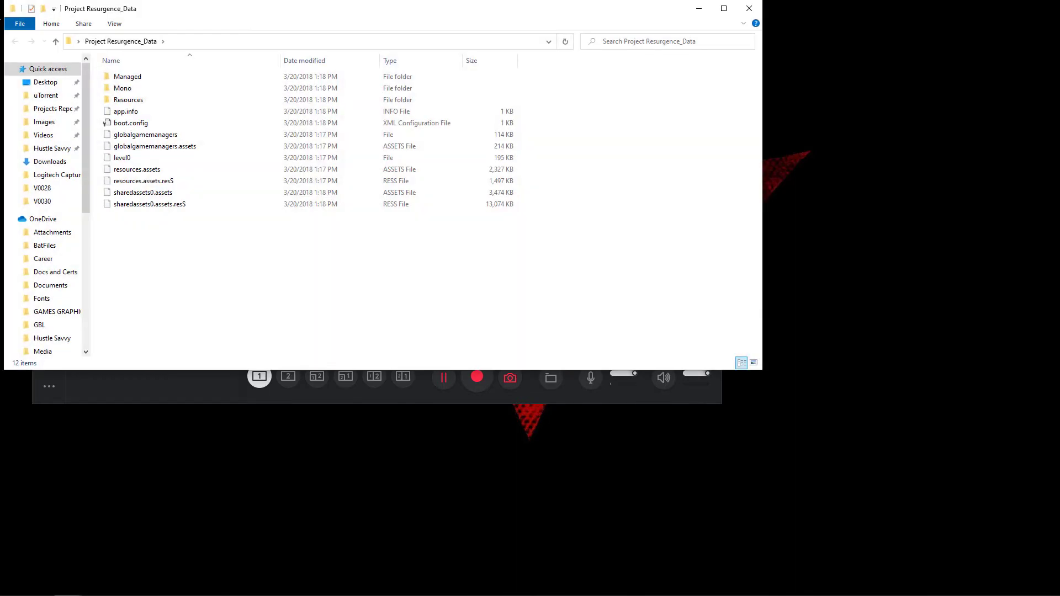
{"action": "left_click_drag", "start_coordinate": [455, 22], "coordinate": [0, 127]}
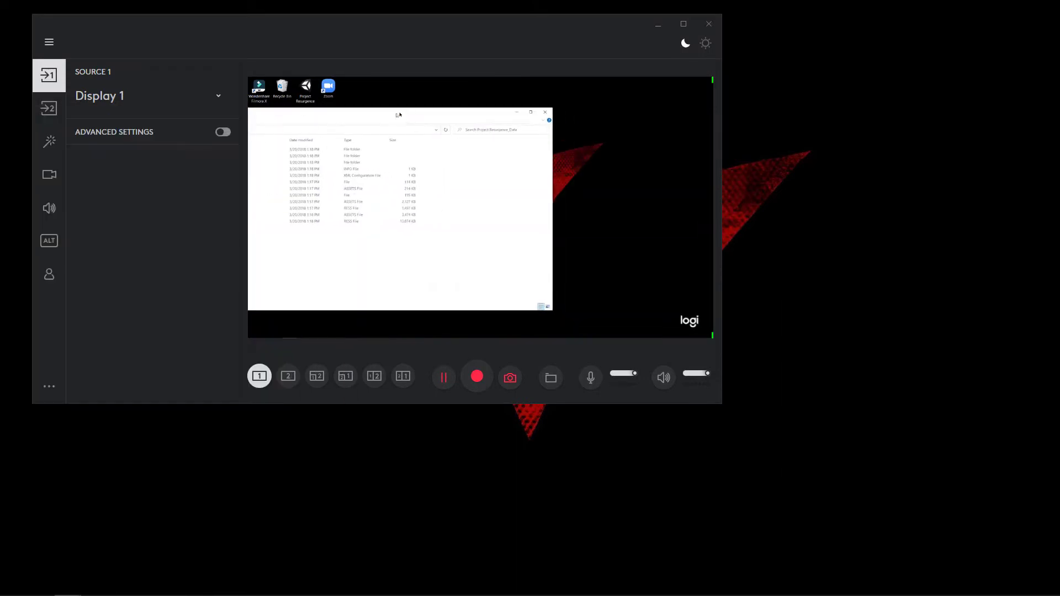
{"action": "left_click_drag", "start_coordinate": [399, 114], "coordinate": [508, 108]}
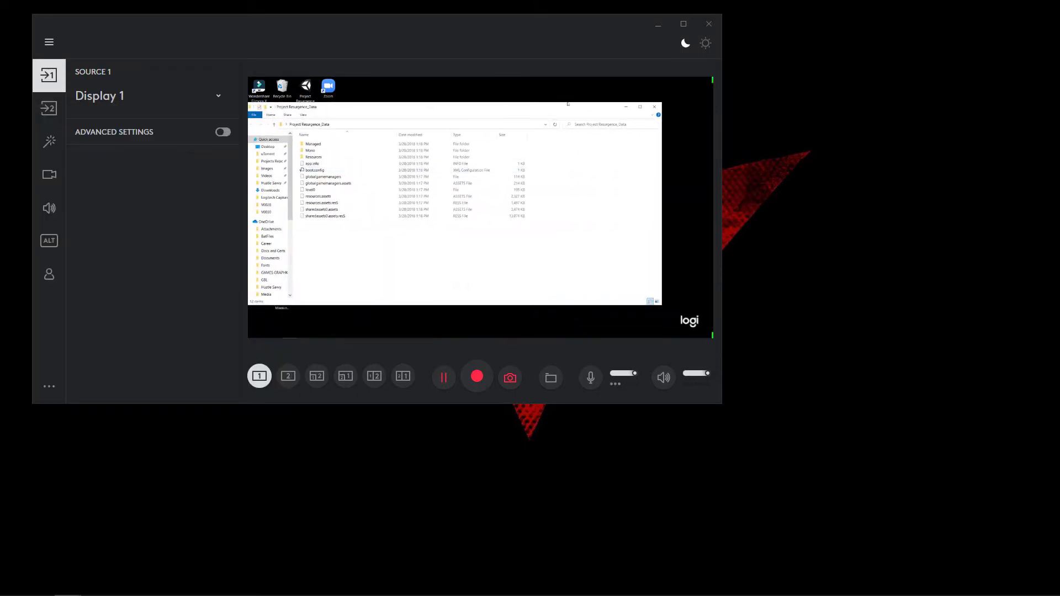
{"action": "left_click", "coordinate": [655, 106]}
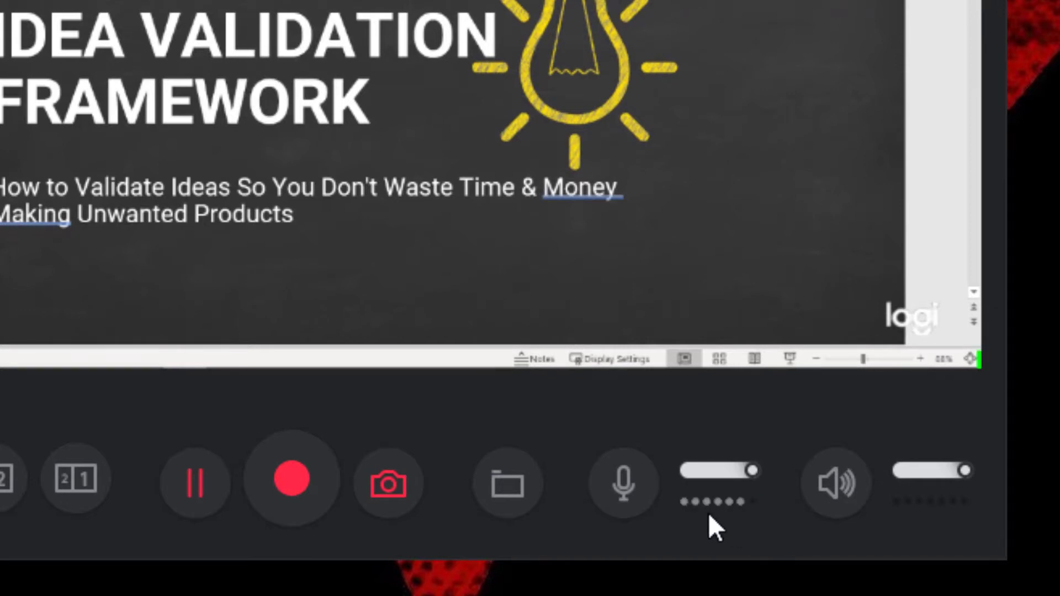
Toggle the bottom-toolbar microphone button so the microphone ends up unmuted
{"action": "left_click", "coordinate": [641, 496]}
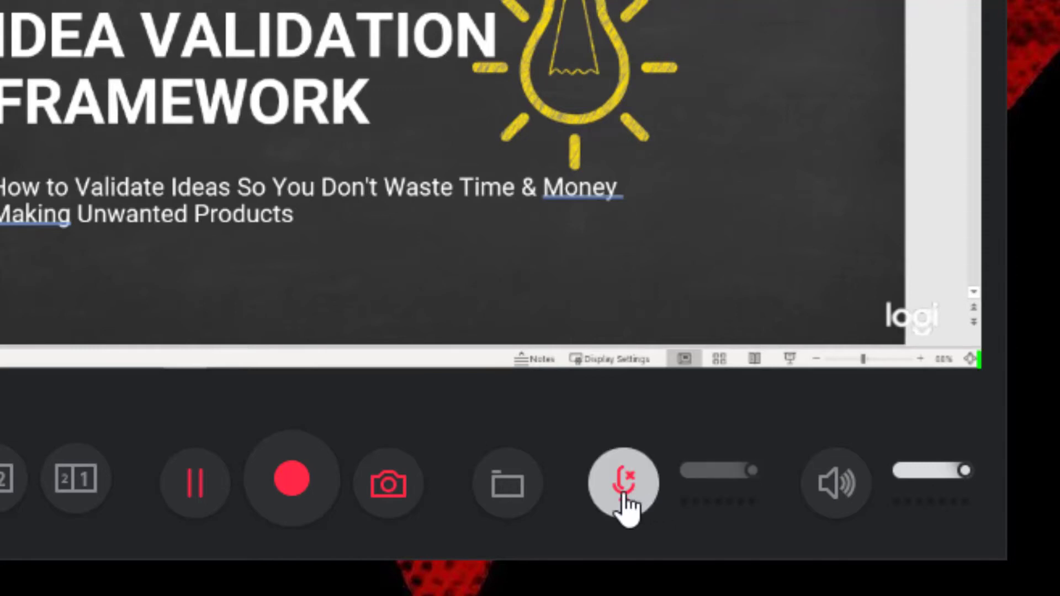
{"action": "left_click", "coordinate": [625, 497]}
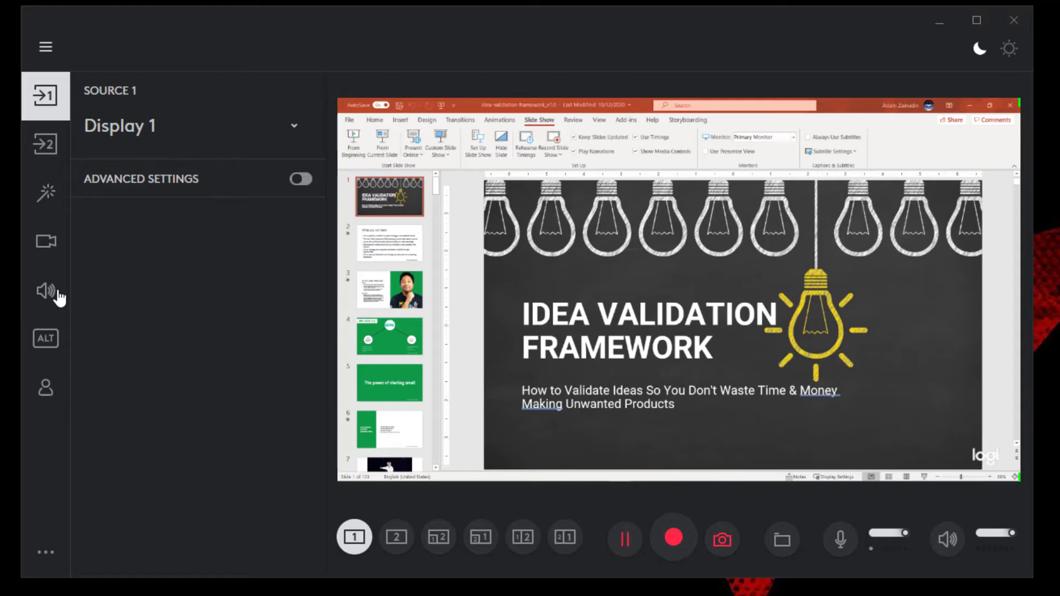
In audio settings, change the input from Default Microphone to Microphone (Yeti Stereo Microphone)
{"action": "left_click", "coordinate": [58, 294]}
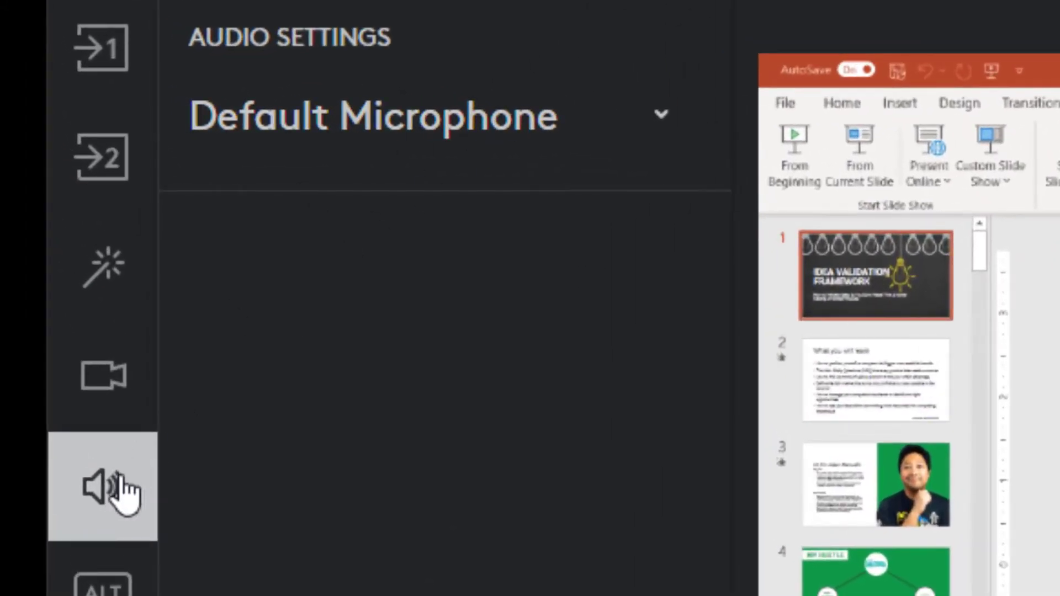
{"action": "left_click", "coordinate": [625, 118]}
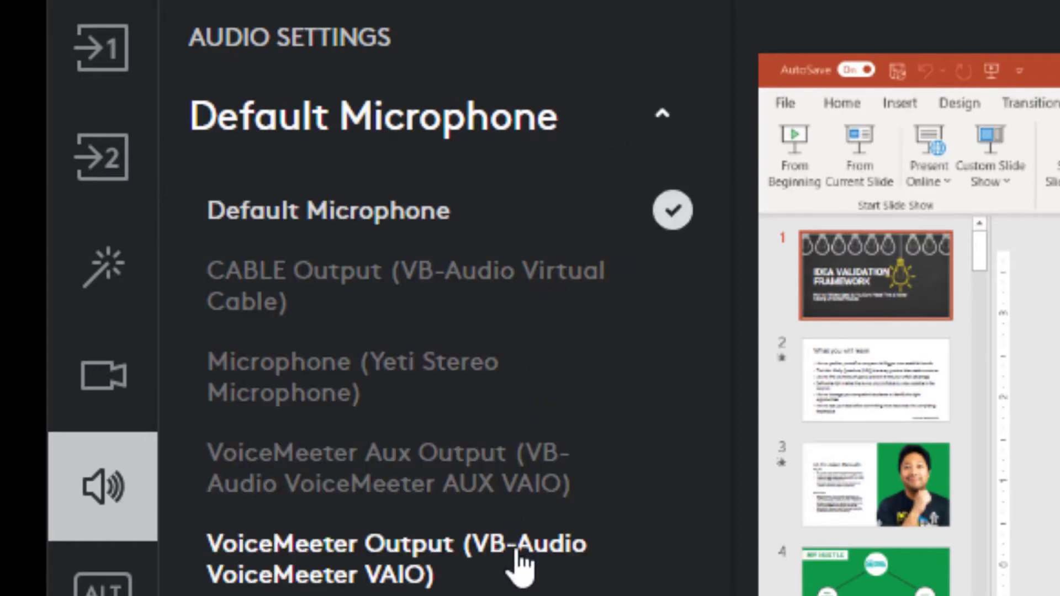
{"action": "left_click", "coordinate": [517, 388]}
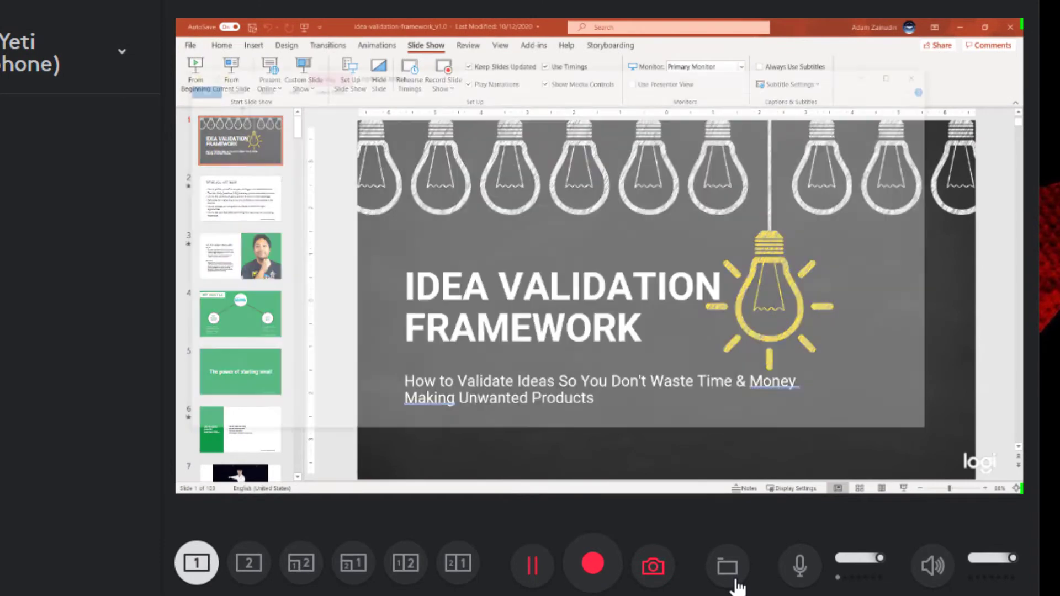
{"action": "left_click", "coordinate": [736, 580]}
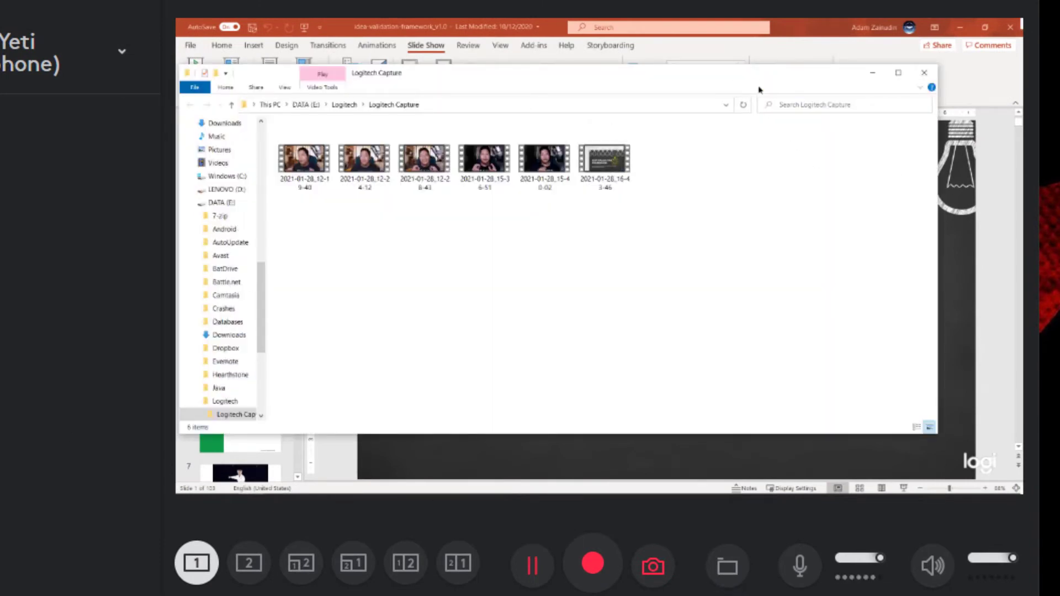
{"action": "left_click_drag", "start_coordinate": [829, 74], "coordinate": [880, 75]}
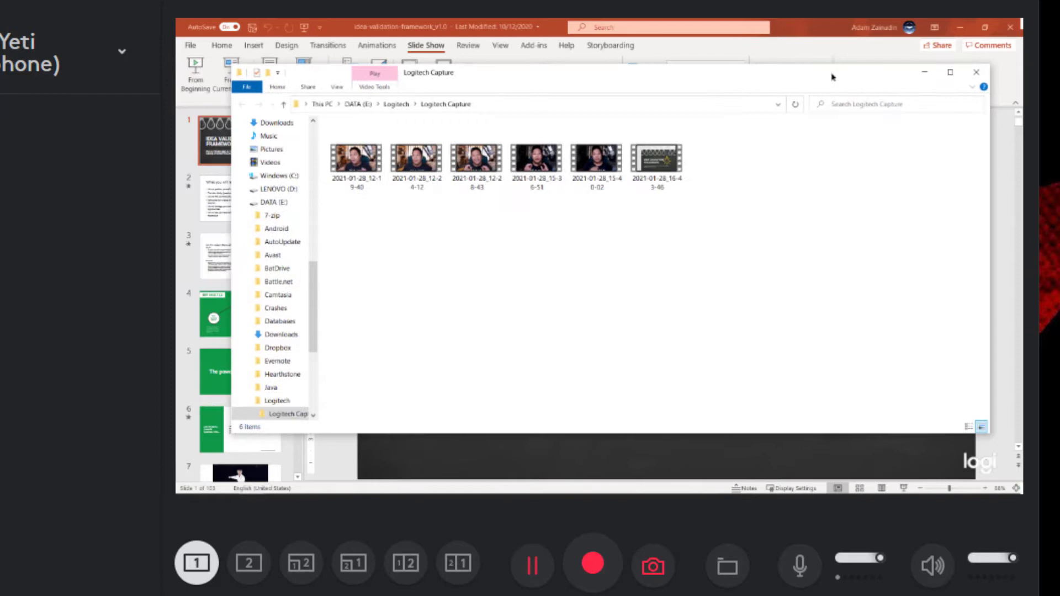
{"action": "left_click", "coordinate": [920, 78]}
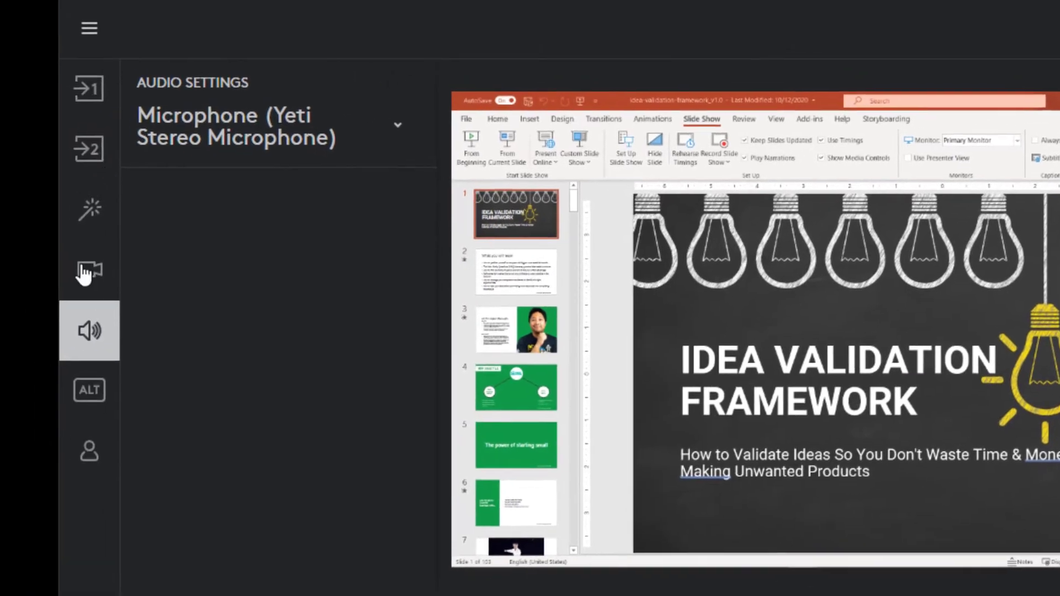
Keep the media save folder at E:\Logitech\Logitech Capture\ and show the keyboard shortcut settings
{"action": "left_click", "coordinate": [84, 275]}
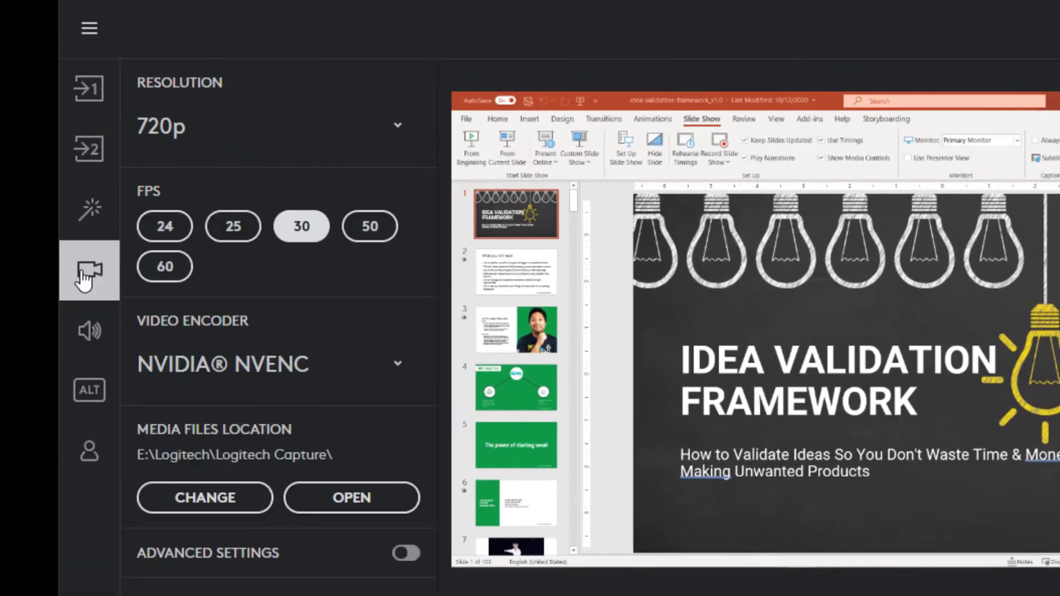
{"action": "left_click", "coordinate": [204, 500]}
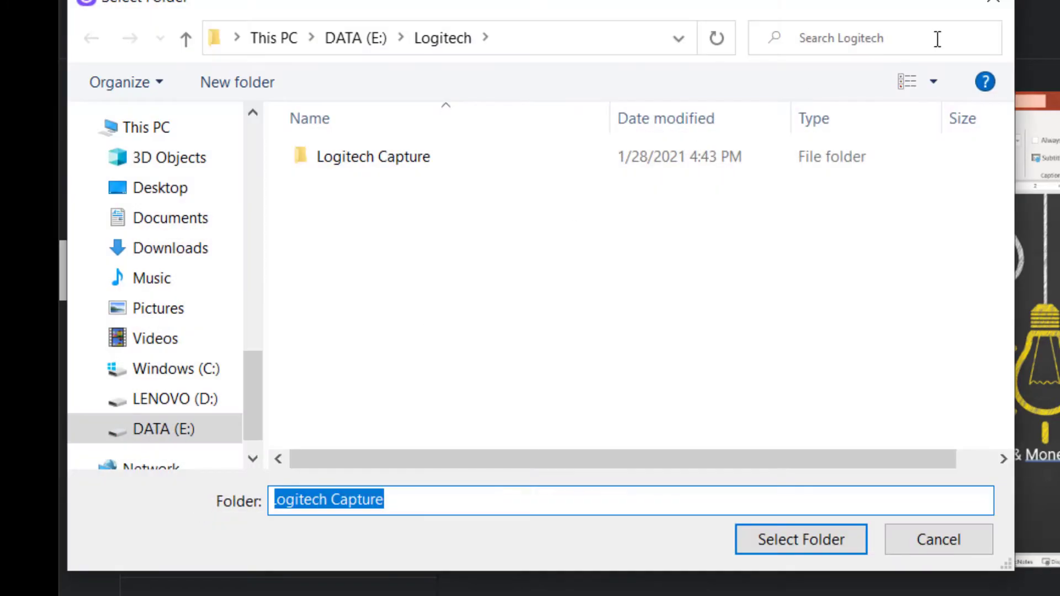
{"action": "left_click", "coordinate": [982, 9]}
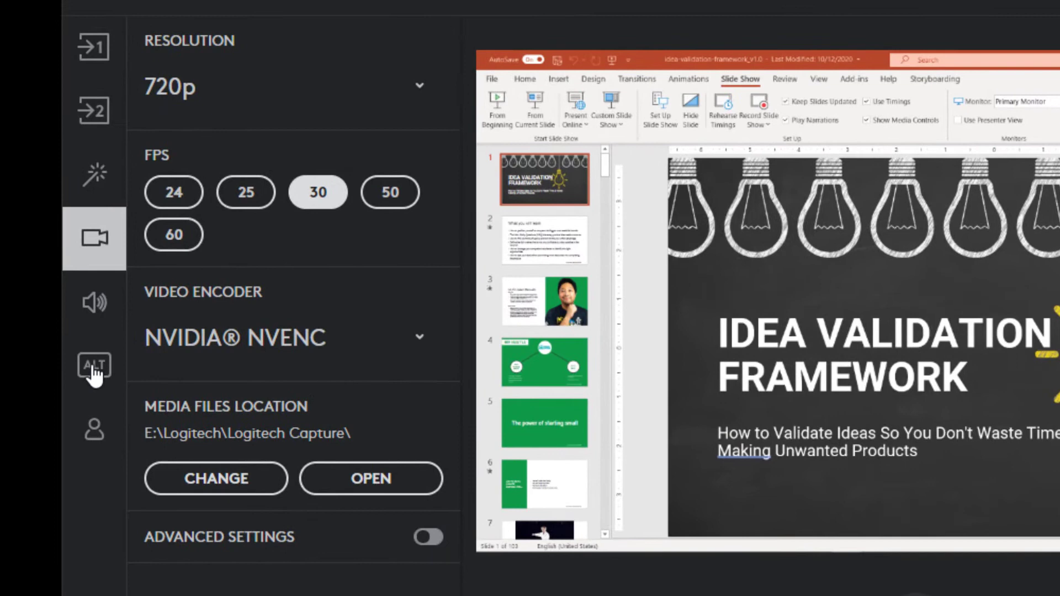
{"action": "left_click", "coordinate": [93, 381]}
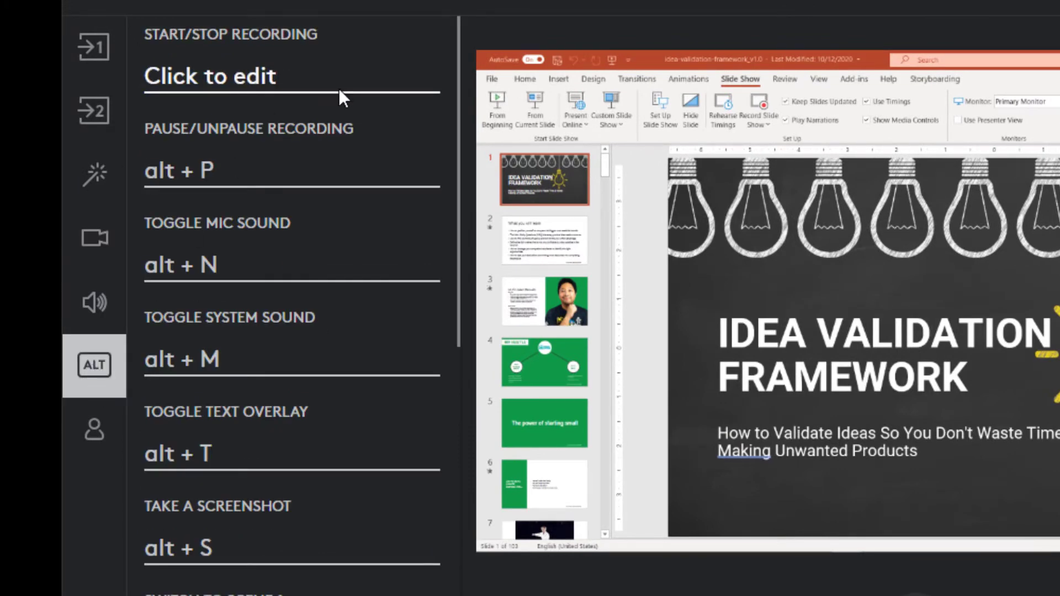
{"action": "scroll", "coordinate": [371, 394], "scroll_direction": "down", "scroll_amount": 3}
{"action": "scroll", "coordinate": [367, 389], "scroll_direction": "down", "scroll_amount": 6}
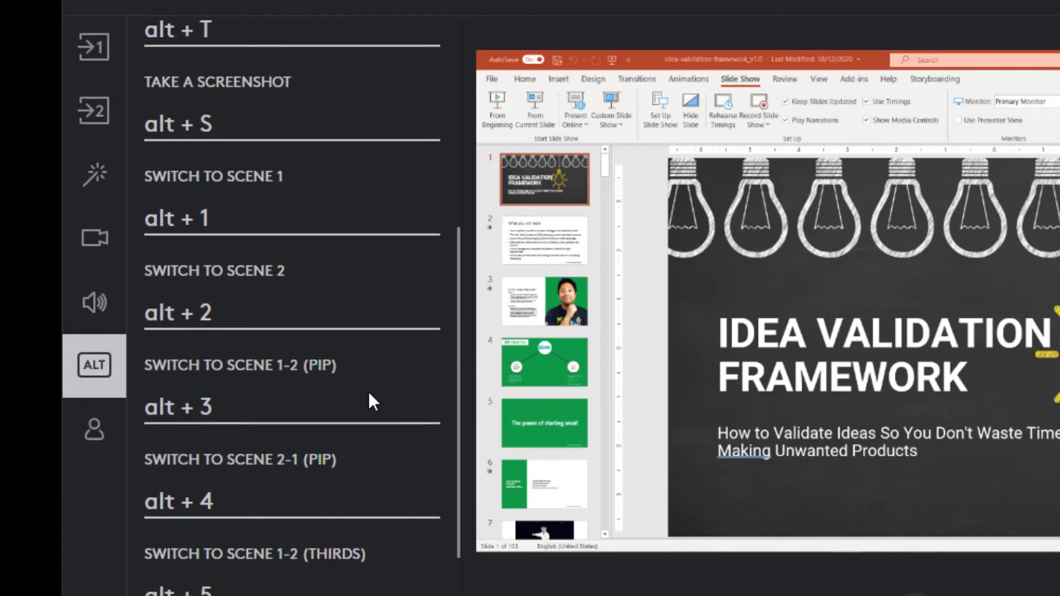
{"action": "scroll", "coordinate": [379, 445], "scroll_direction": "up", "scroll_amount": 9}
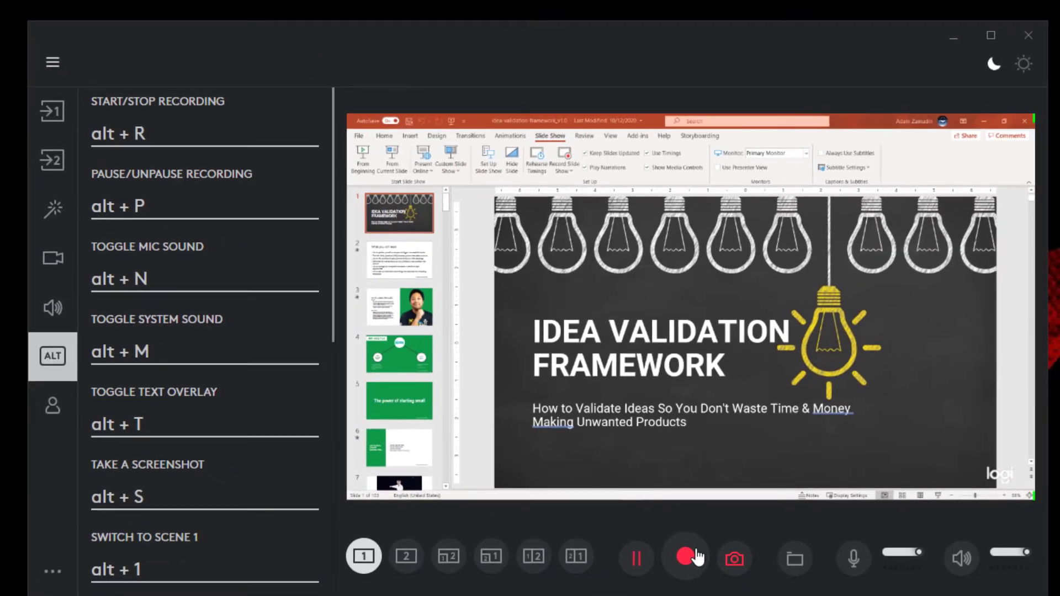
Start the screen recording, then launch the PowerPoint slideshow from the title slide with F5
{"action": "left_click", "coordinate": [697, 557]}
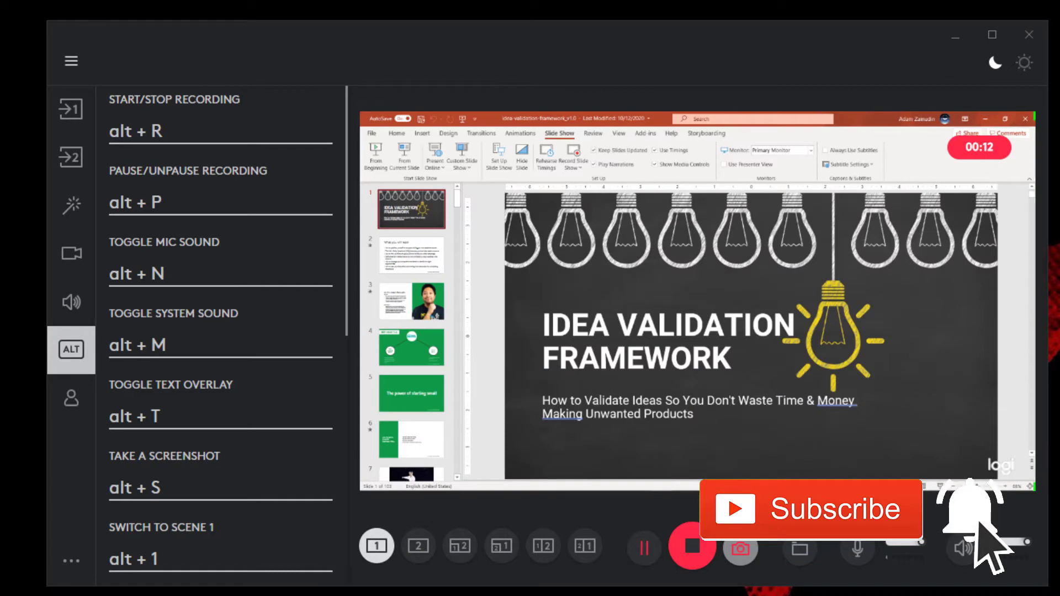
{"action": "key", "text": "F5"}
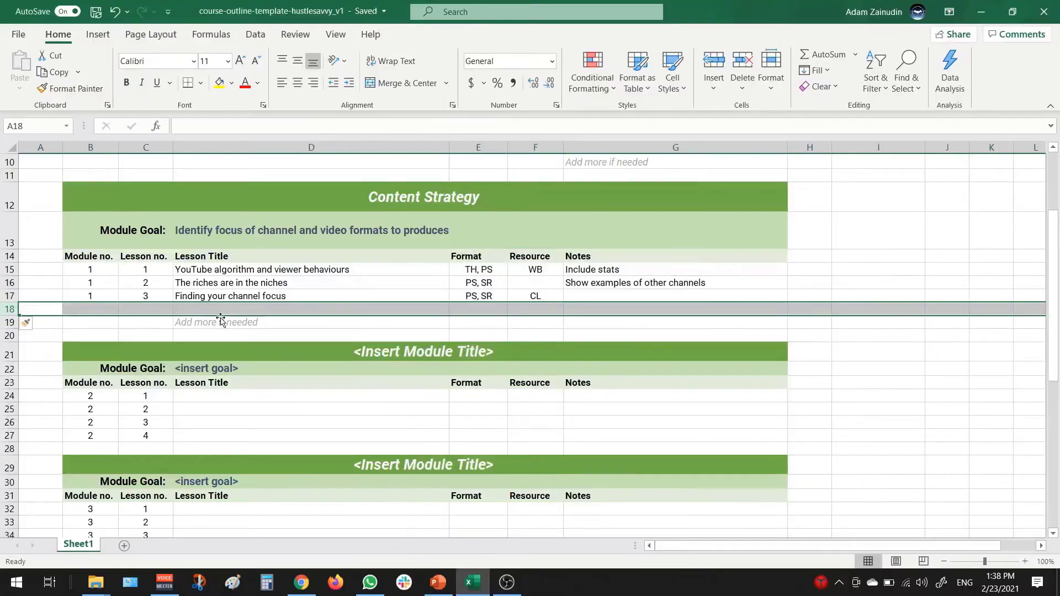
Enter 'Video content' in D18 and 'Include stats' beside it, confirming row 18
{"action": "left_click", "coordinate": [216, 309]}
{"action": "type", "text": "Video content formats"}
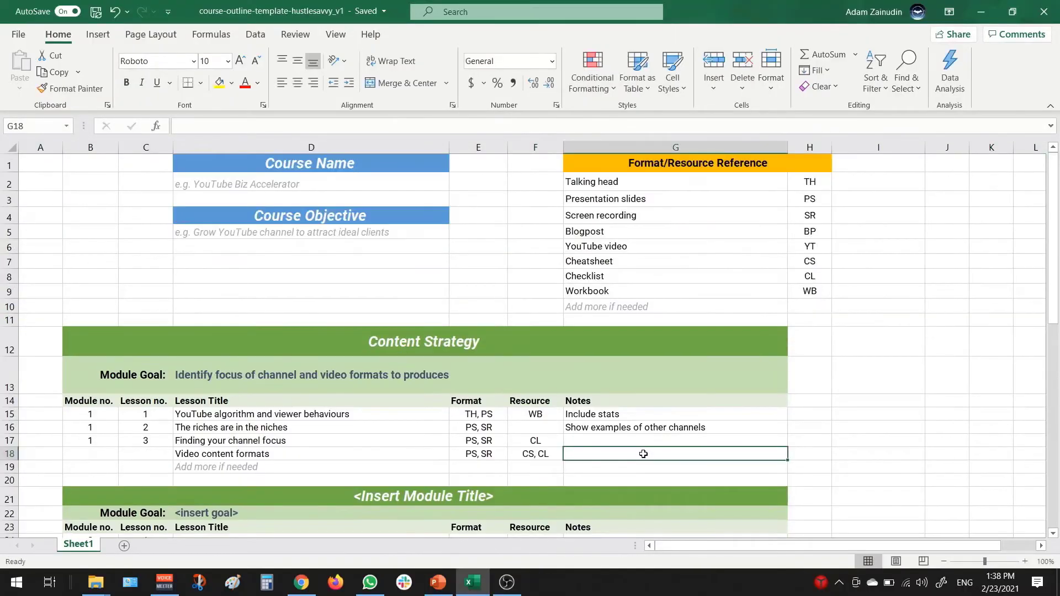
{"action": "type", "text": "Include stats"}
{"action": "key", "text": "Return"}
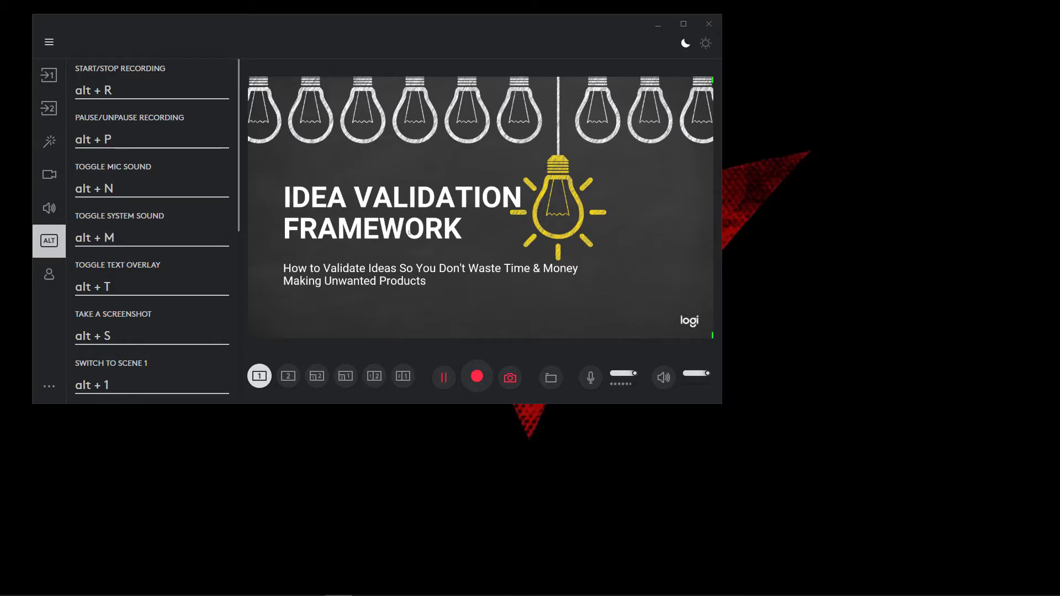
Exit the slideshow, enable Use Presenter View, and restart the show with F5
{"action": "key", "text": "Escape"}
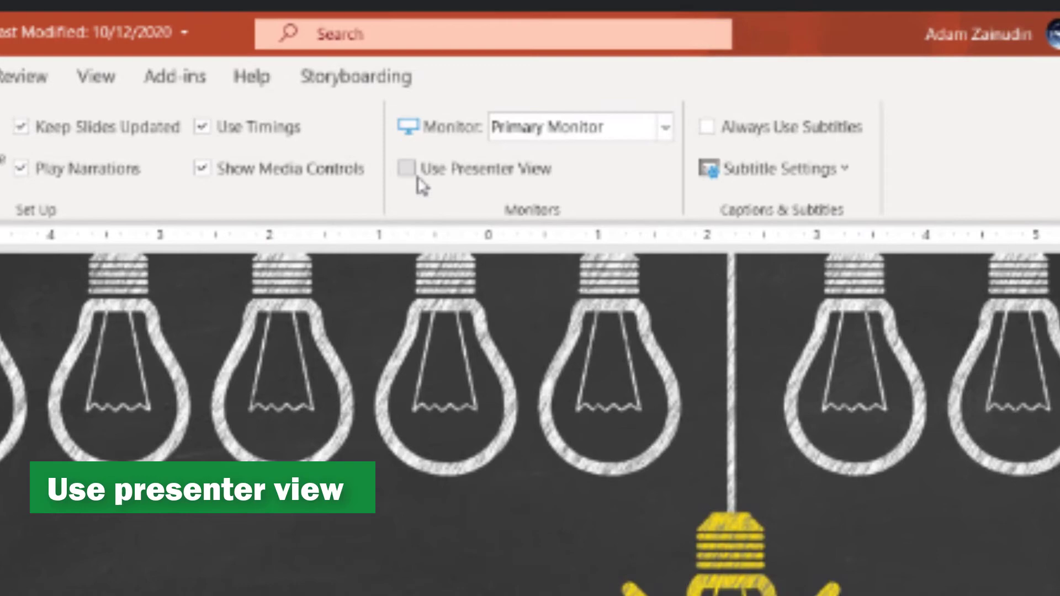
{"action": "left_click", "coordinate": [413, 176]}
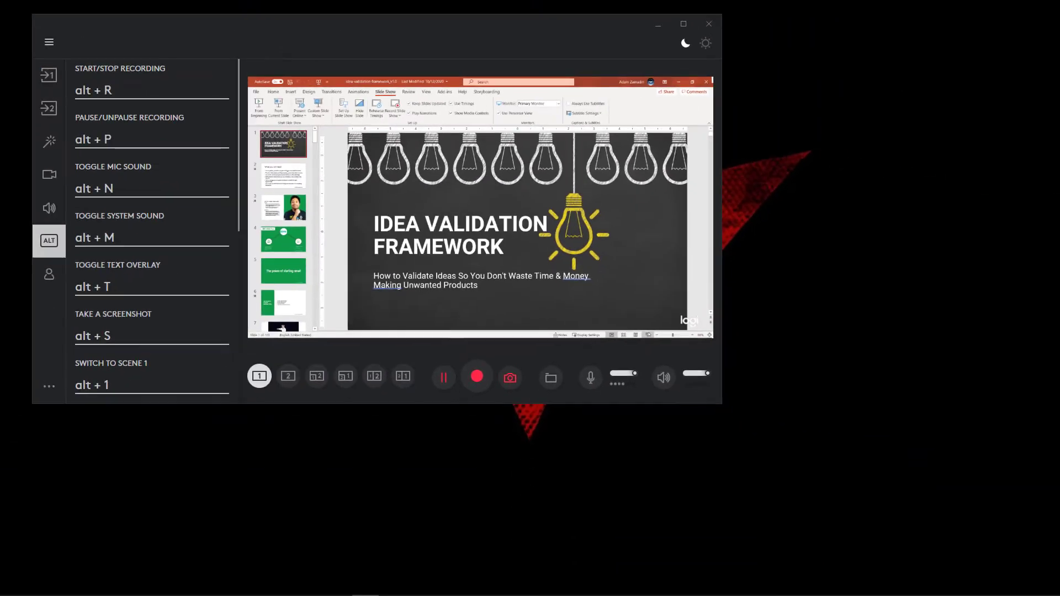
{"action": "key", "text": "F5"}
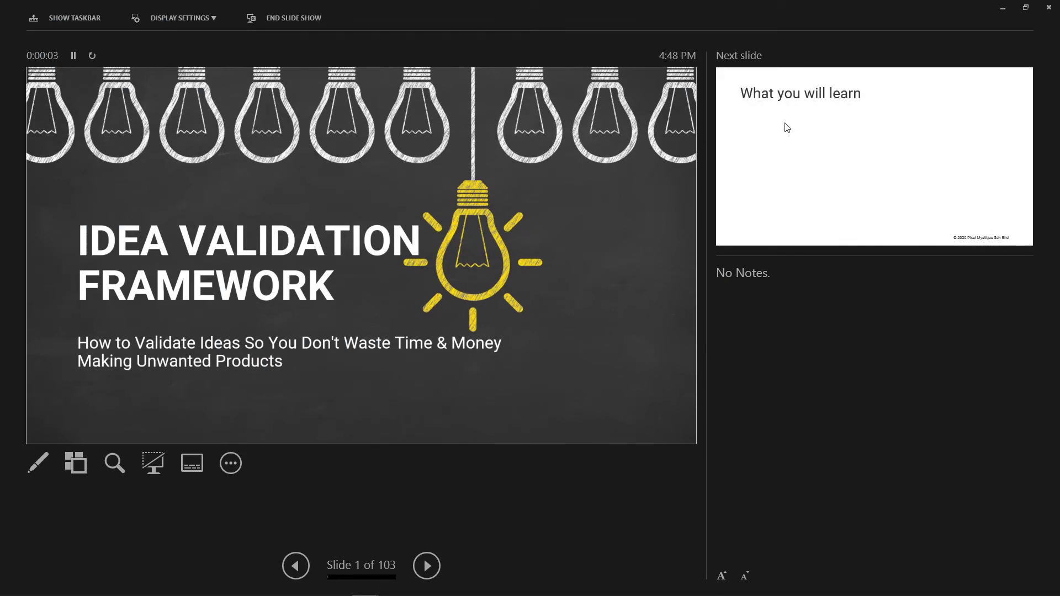
Shrink the Presenter View into a narrow window beside the recorder
{"action": "left_click", "coordinate": [1025, 8]}
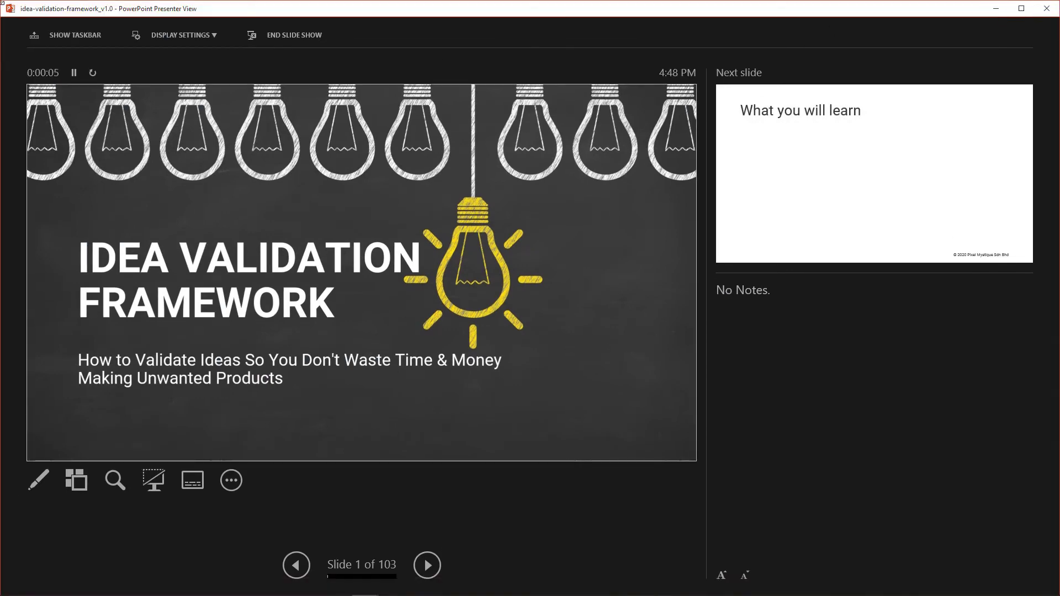
{"action": "left_click_drag", "start_coordinate": [2, 2], "coordinate": [247, 81]}
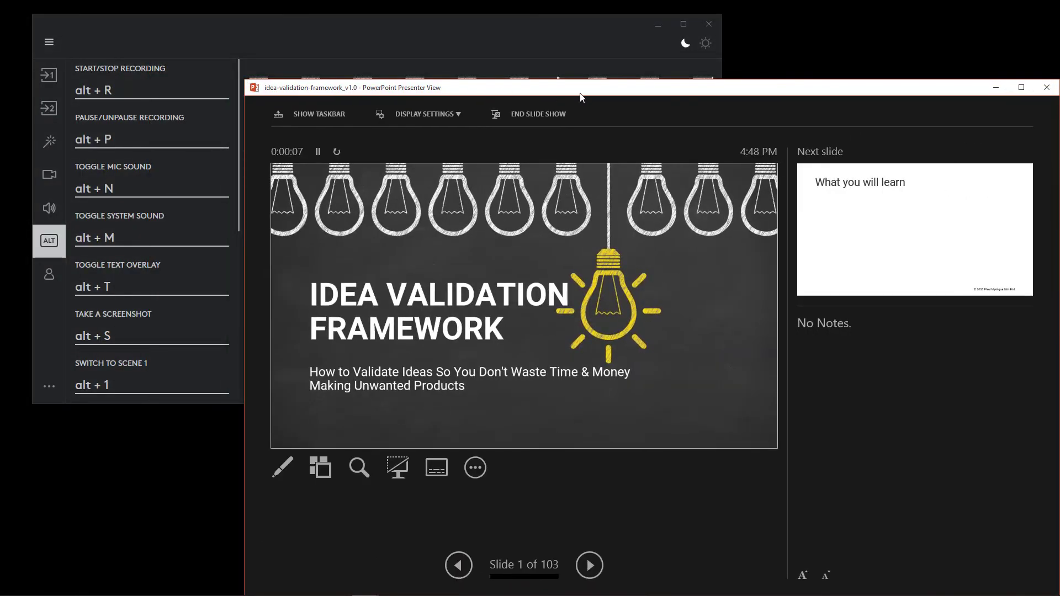
{"action": "left_click_drag", "start_coordinate": [582, 96], "coordinate": [535, 49]}
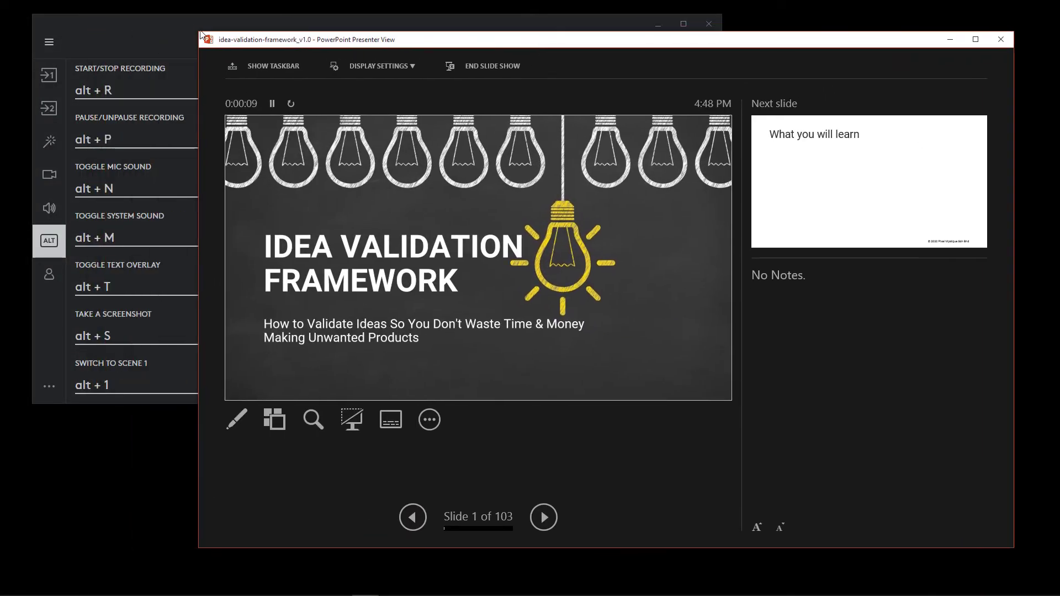
{"action": "left_click_drag", "start_coordinate": [202, 34], "coordinate": [645, 55]}
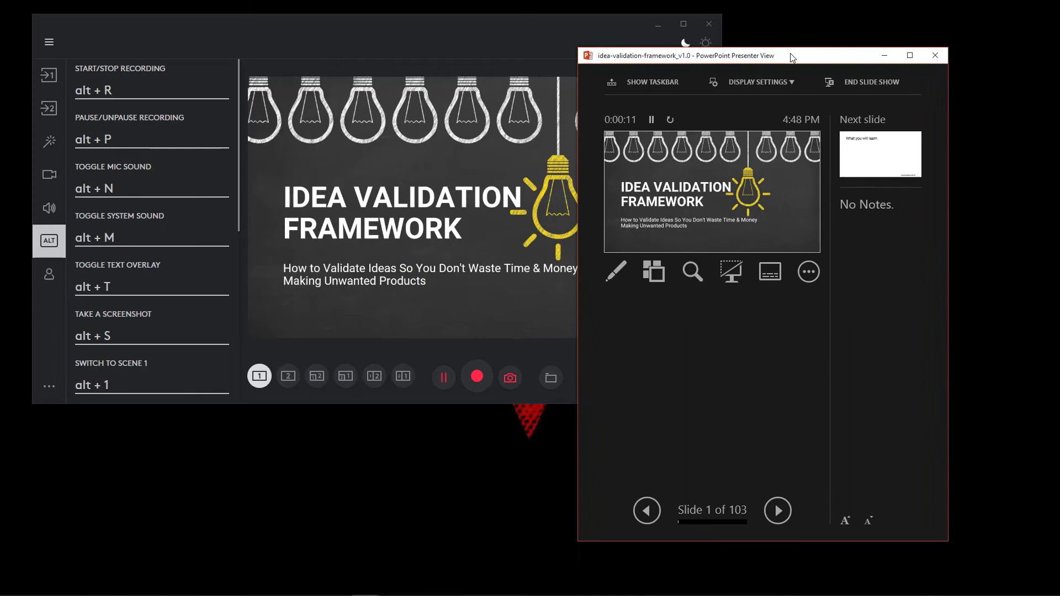
{"action": "left_click_drag", "start_coordinate": [795, 58], "coordinate": [838, 48]}
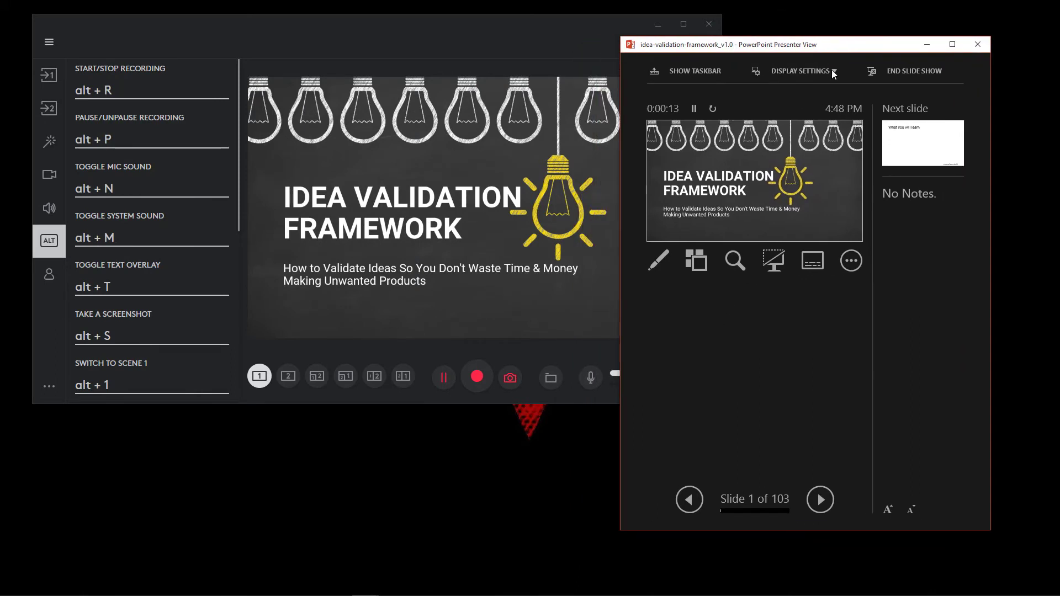
Advance through slide 2's bullets, then step back to the title slide
{"action": "left_click", "coordinate": [821, 500]}
{"action": "left_click", "coordinate": [821, 503]}
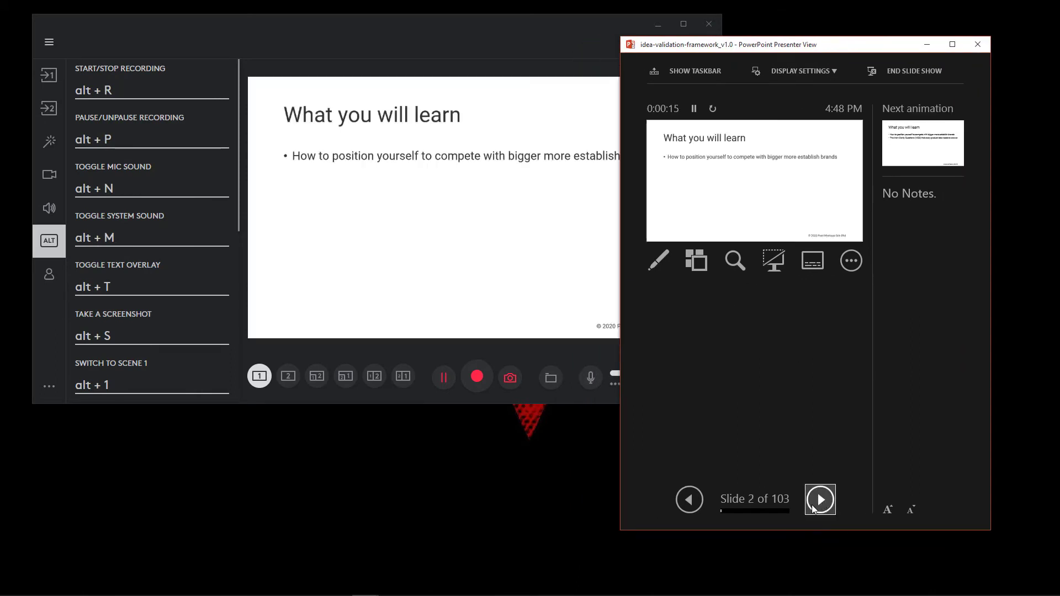
{"action": "left_click", "coordinate": [807, 506]}
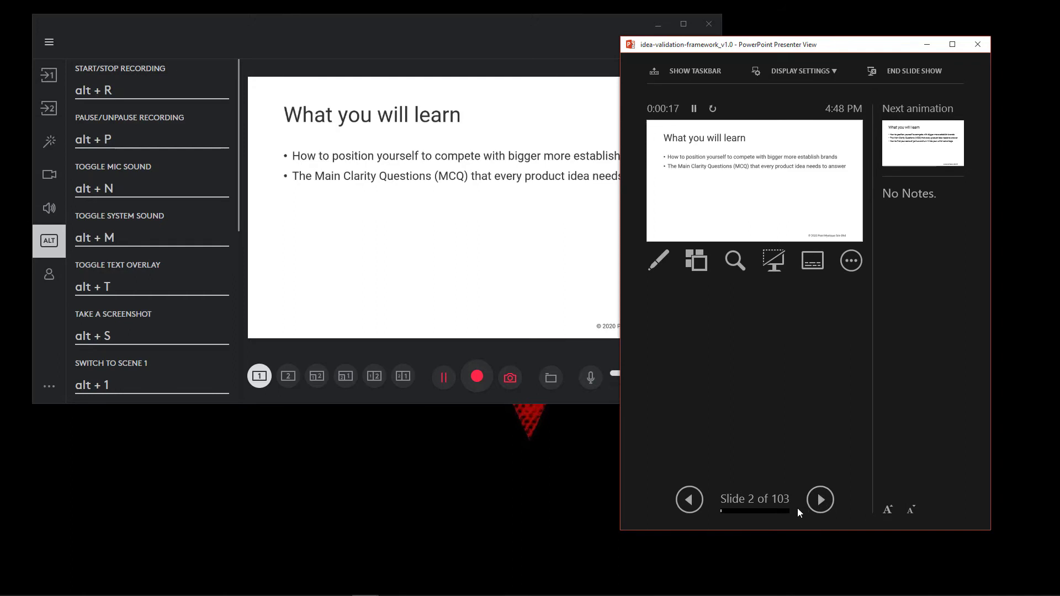
{"action": "left_click", "coordinate": [693, 505]}
{"action": "left_click", "coordinate": [692, 505]}
{"action": "left_click", "coordinate": [693, 505]}
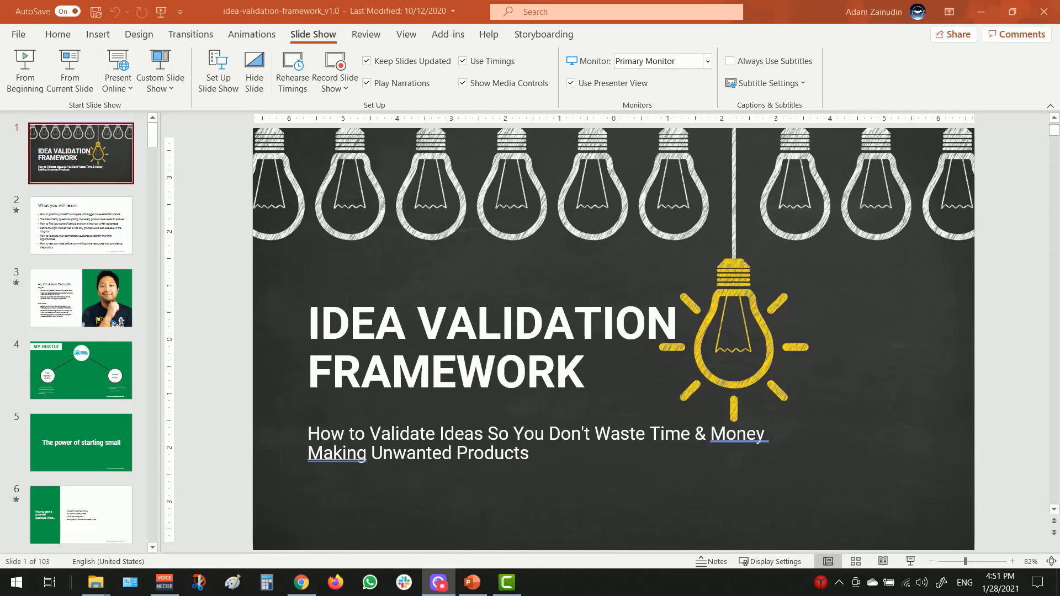
{"action": "left_click", "coordinate": [1032, 589]}
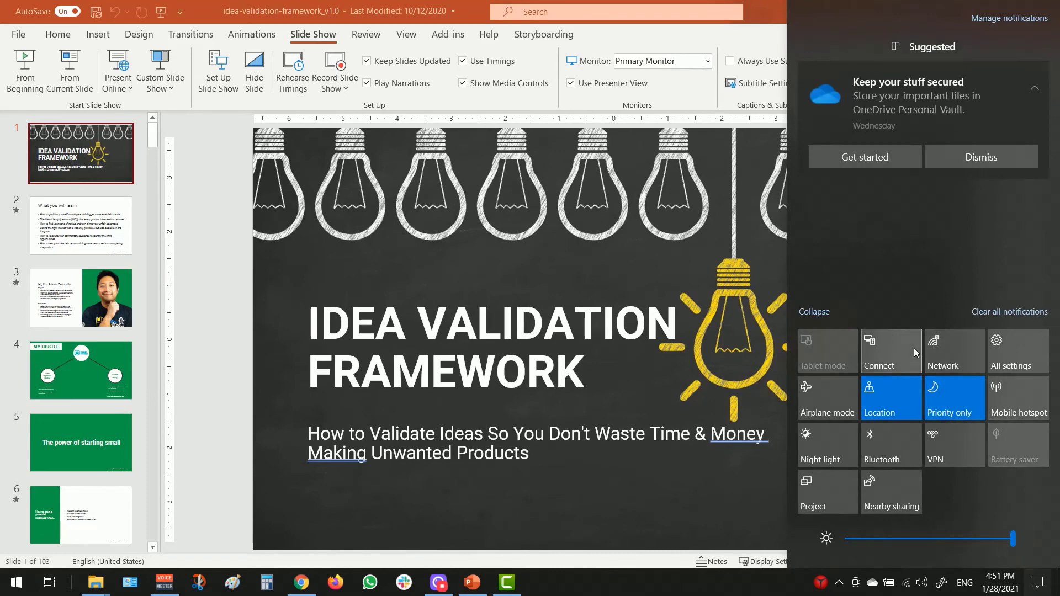
{"action": "left_click", "coordinate": [1032, 342]}
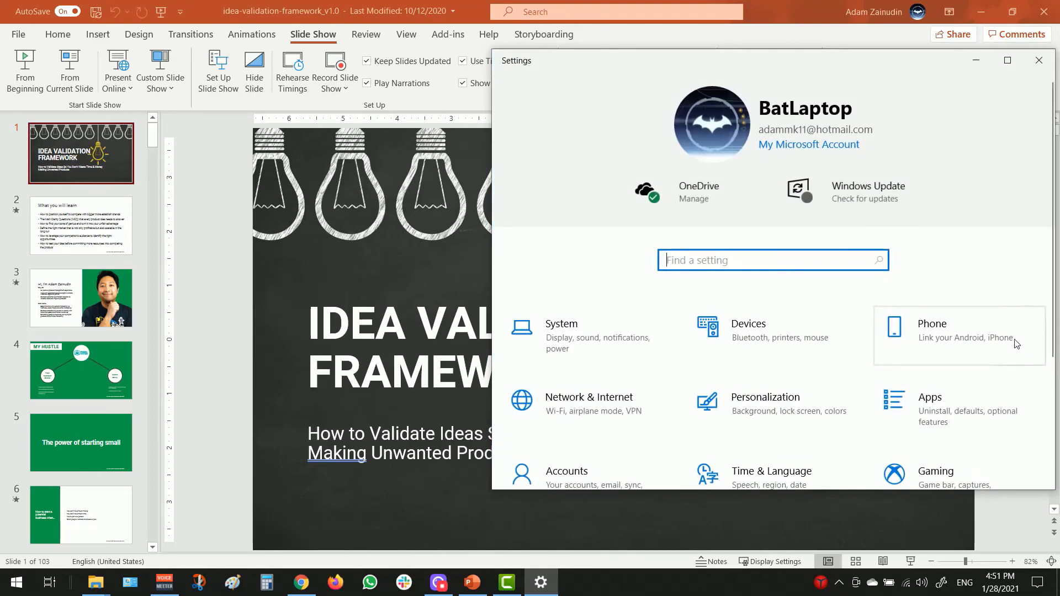
{"action": "left_click", "coordinate": [613, 331]}
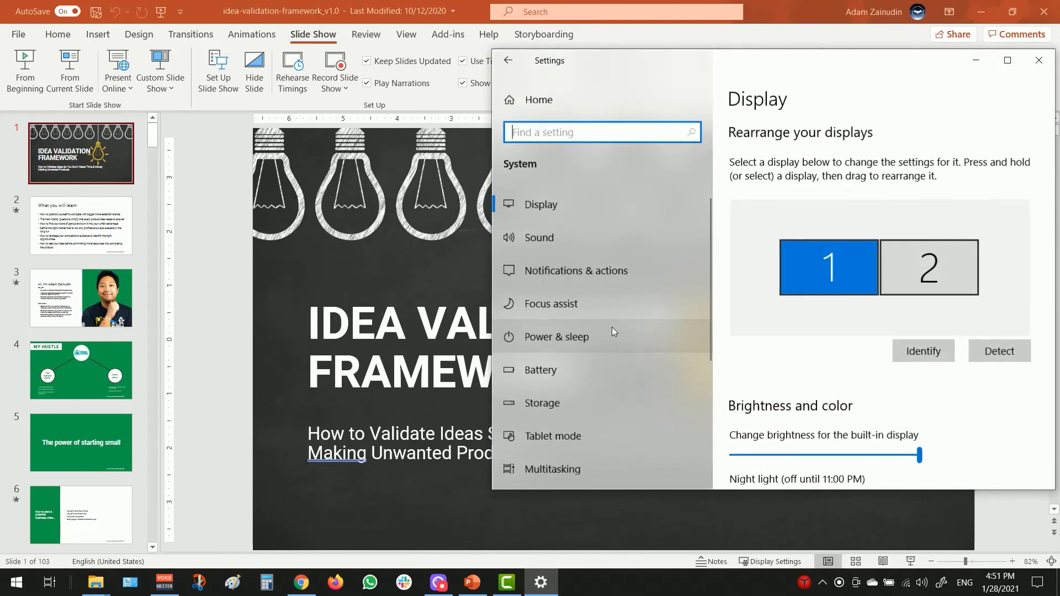
{"action": "left_click", "coordinate": [571, 277]}
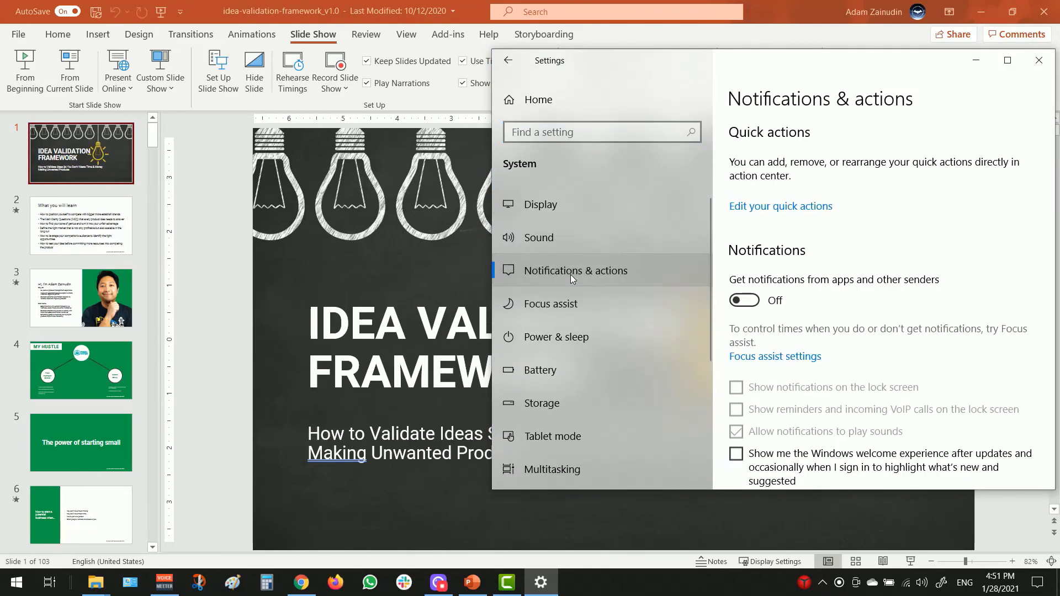
{"action": "left_click", "coordinate": [747, 301]}
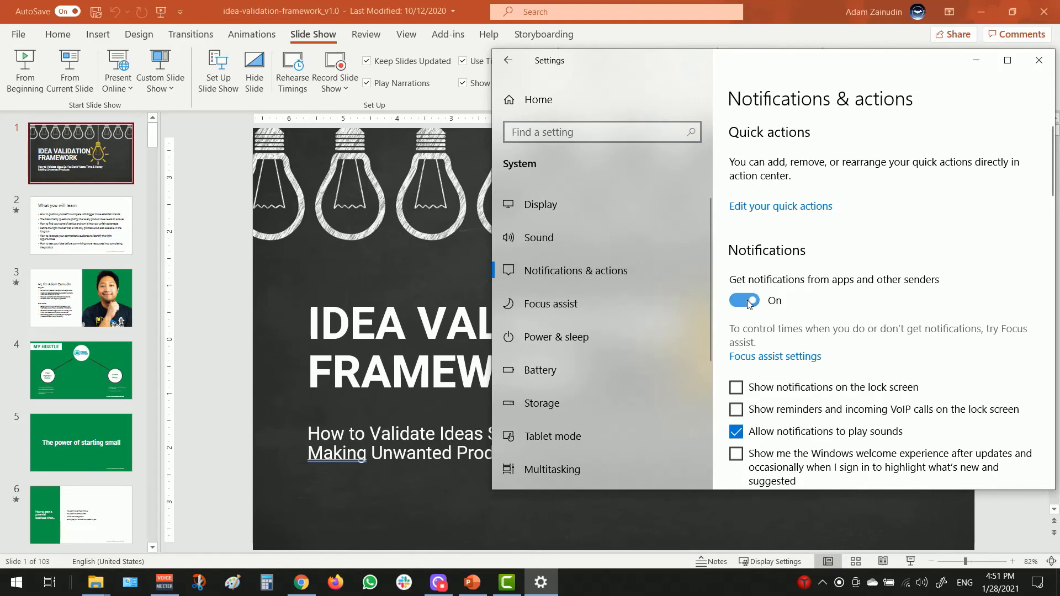
{"action": "left_click", "coordinate": [749, 302]}
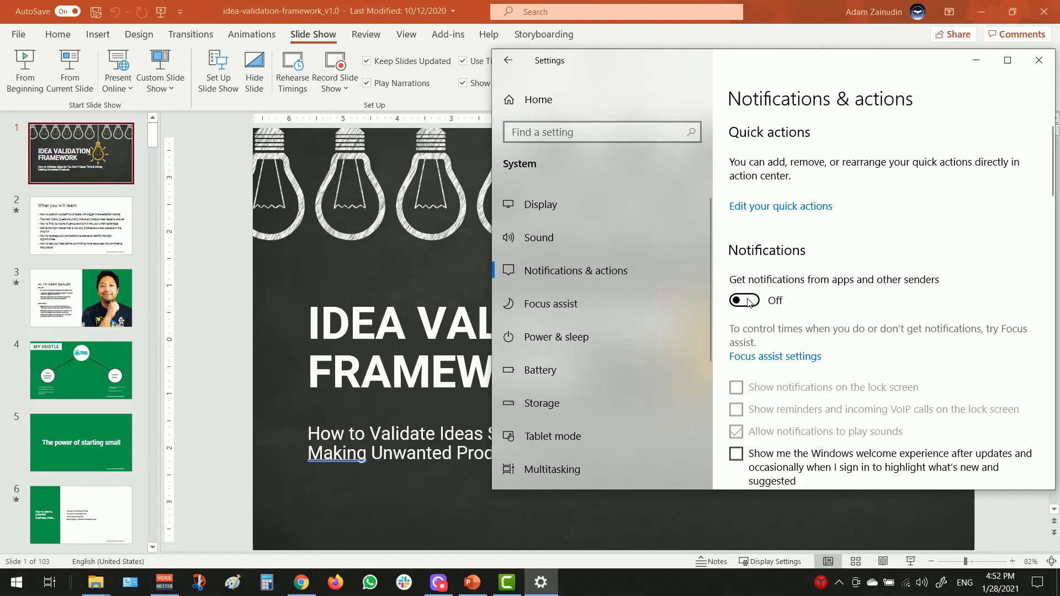
{"action": "left_click", "coordinate": [1039, 62]}
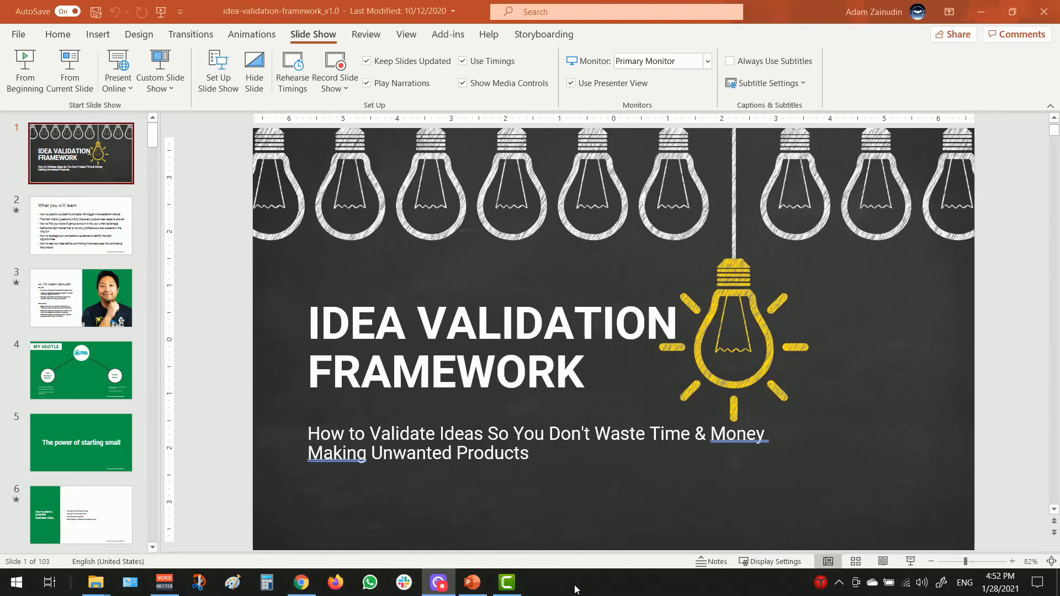
Turn on 'Automatically hide the taskbar in desktop mode' in Taskbar settings, then close Settings
{"action": "right_click", "coordinate": [575, 588]}
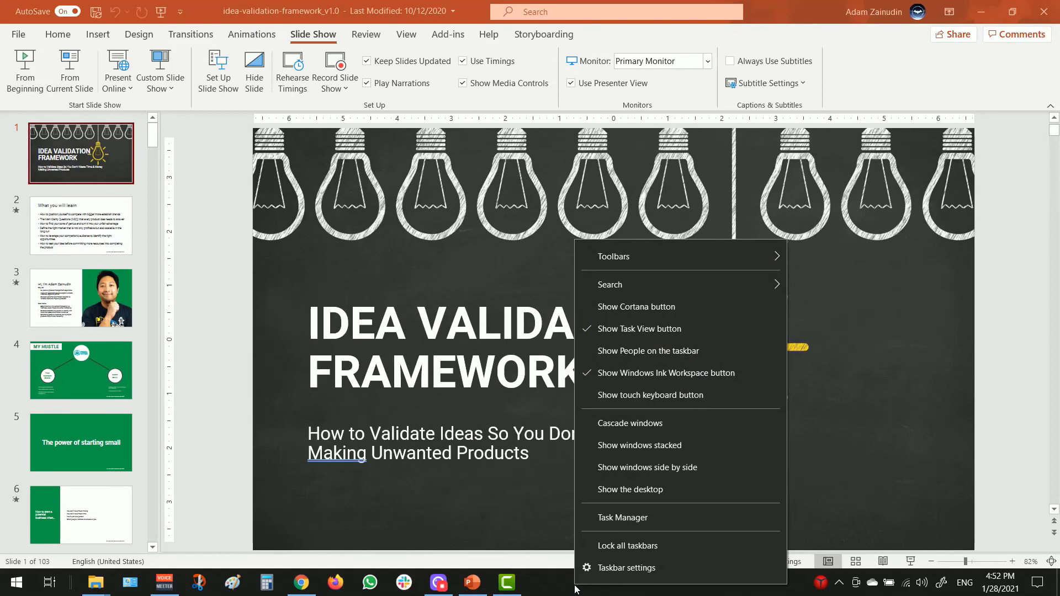
{"action": "left_click", "coordinate": [609, 569]}
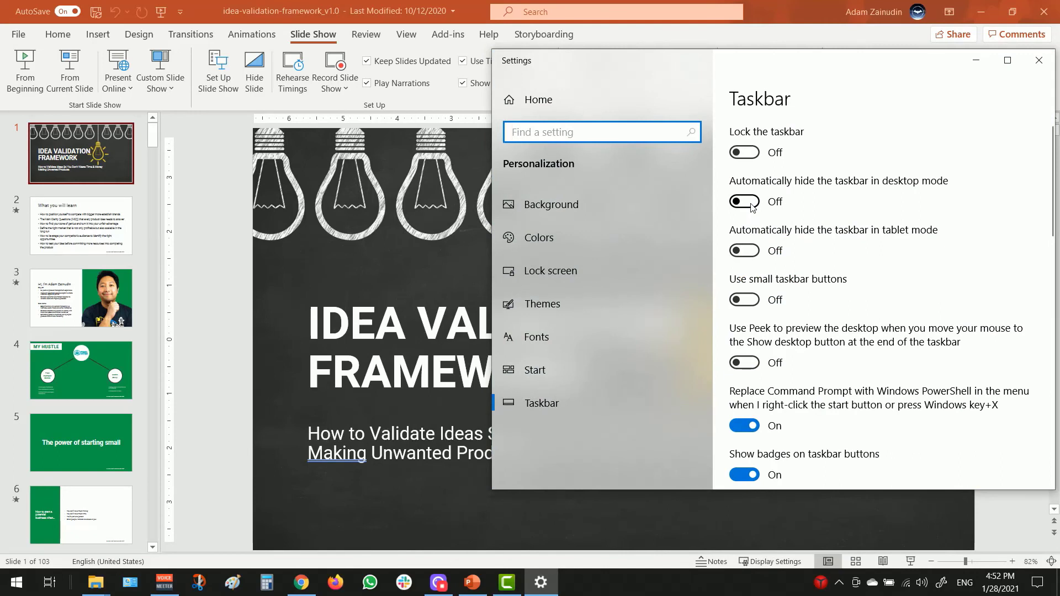
{"action": "left_click", "coordinate": [751, 204]}
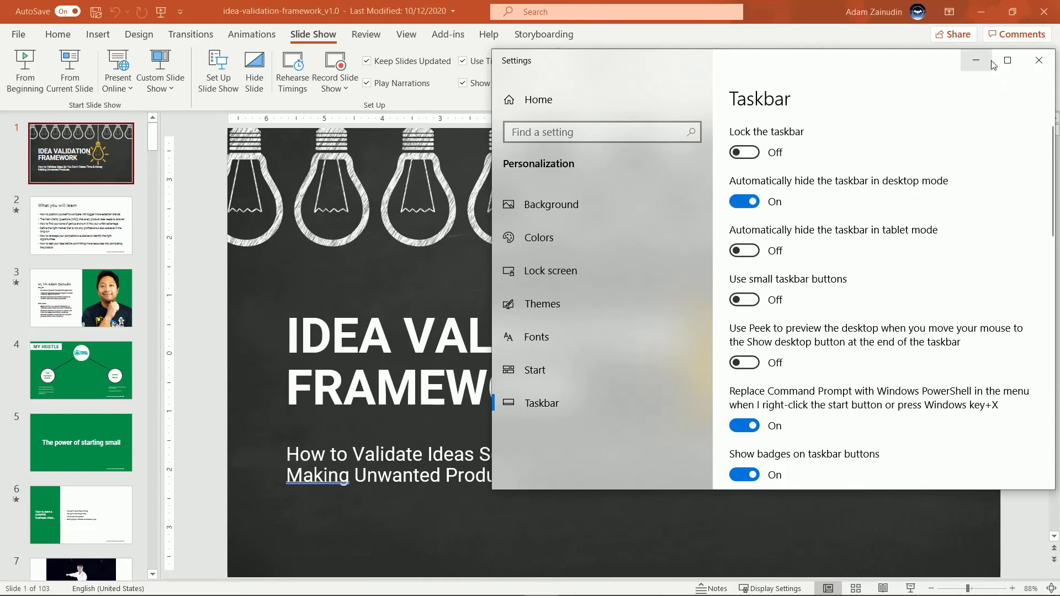
{"action": "left_click", "coordinate": [1040, 62]}
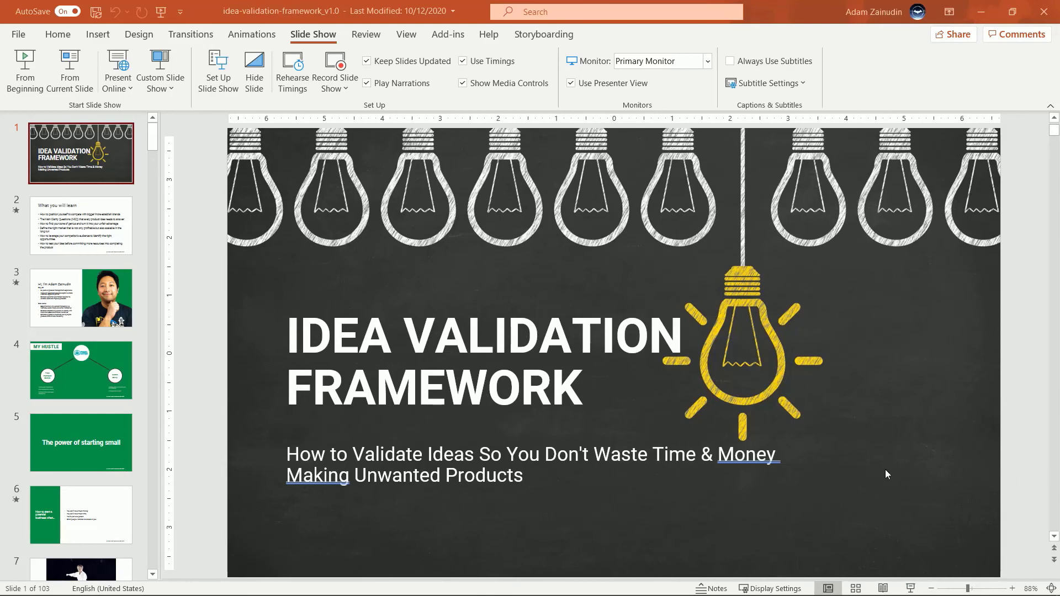
Start the Presenter View show and use Display Settings to swap Presenter View and Slide Show
{"action": "mouse_move", "coordinate": [712, 592]}
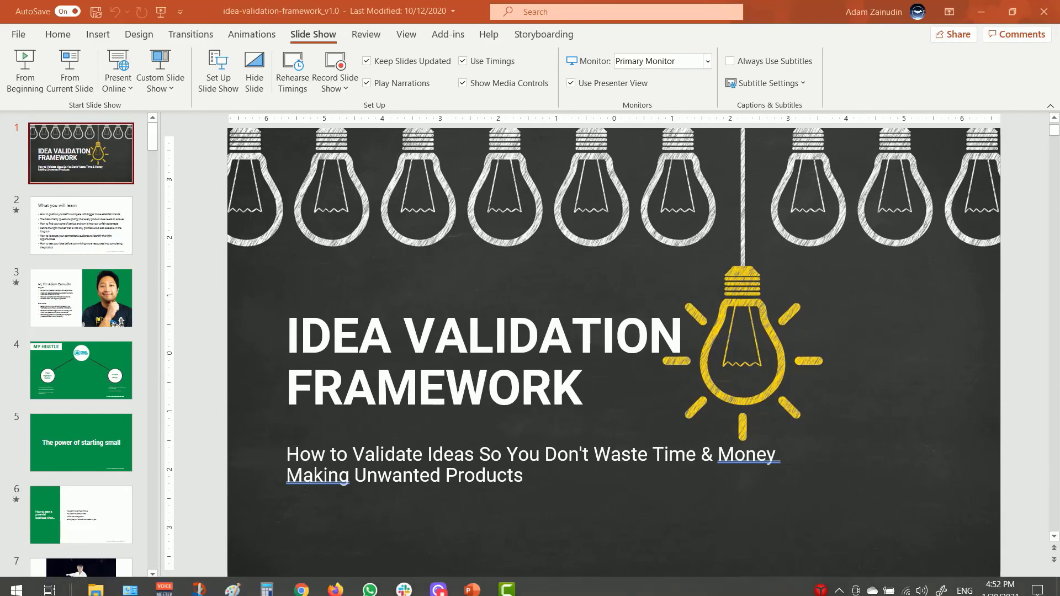
{"action": "key", "text": "F5"}
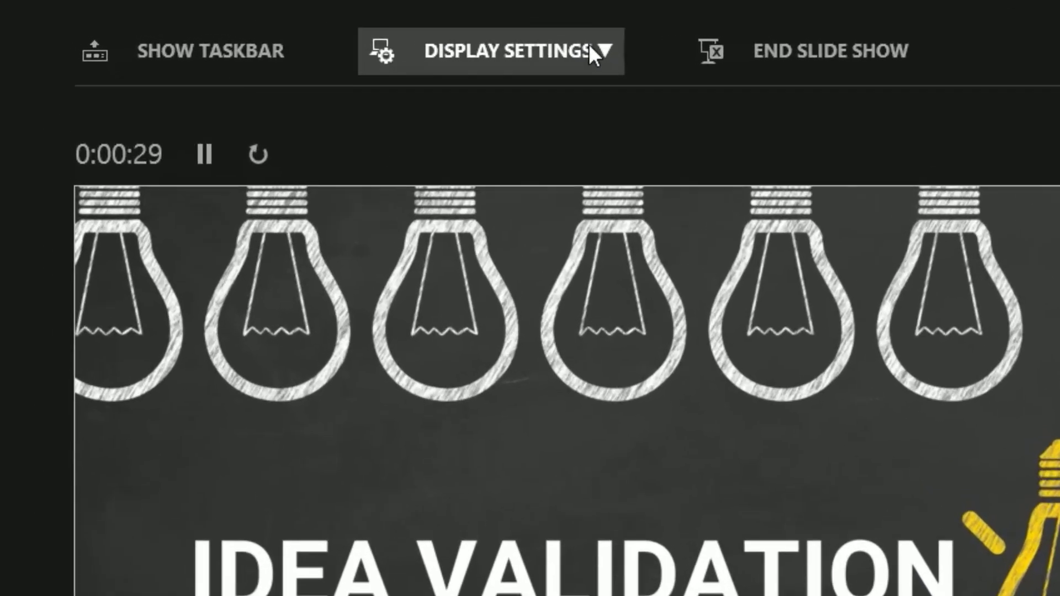
{"action": "left_click", "coordinate": [588, 45]}
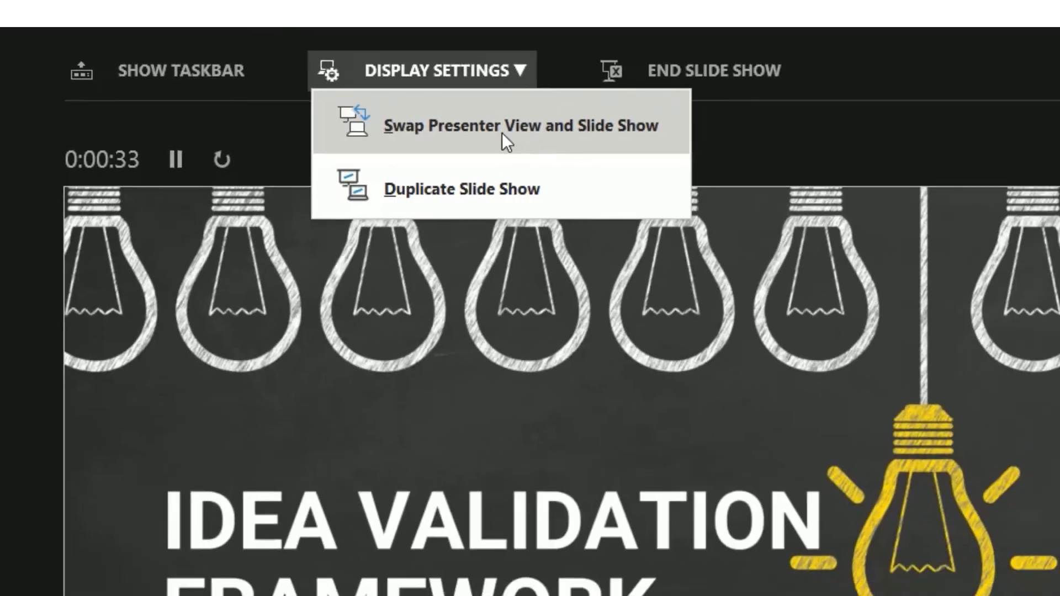
{"action": "left_click", "coordinate": [584, 128]}
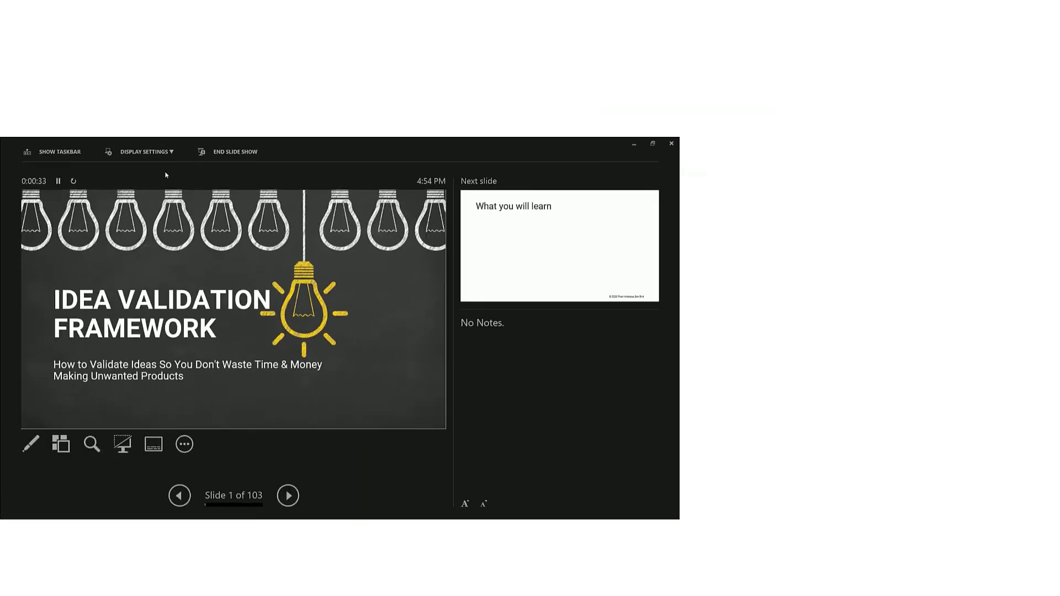